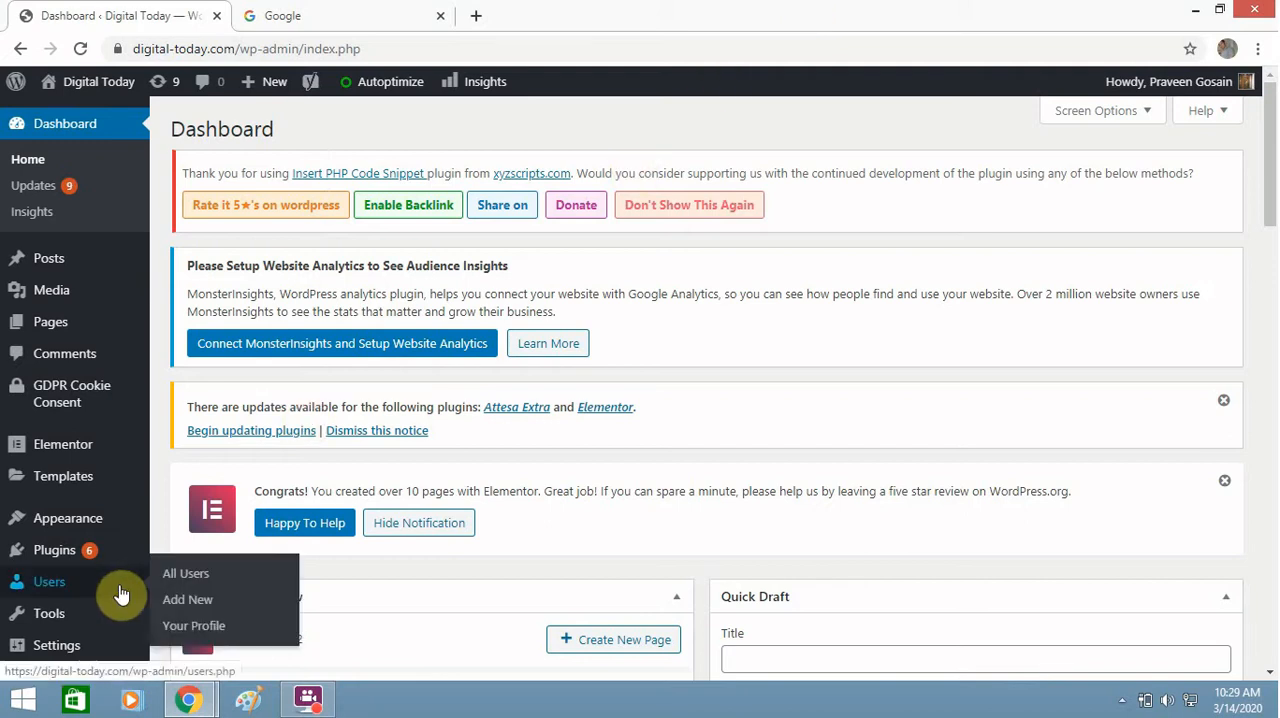
Step: Search for new plugins matching "Google Analytics Dashboard Plugin for WordPress by MonsterInsights"
mouse_move(95, 567)
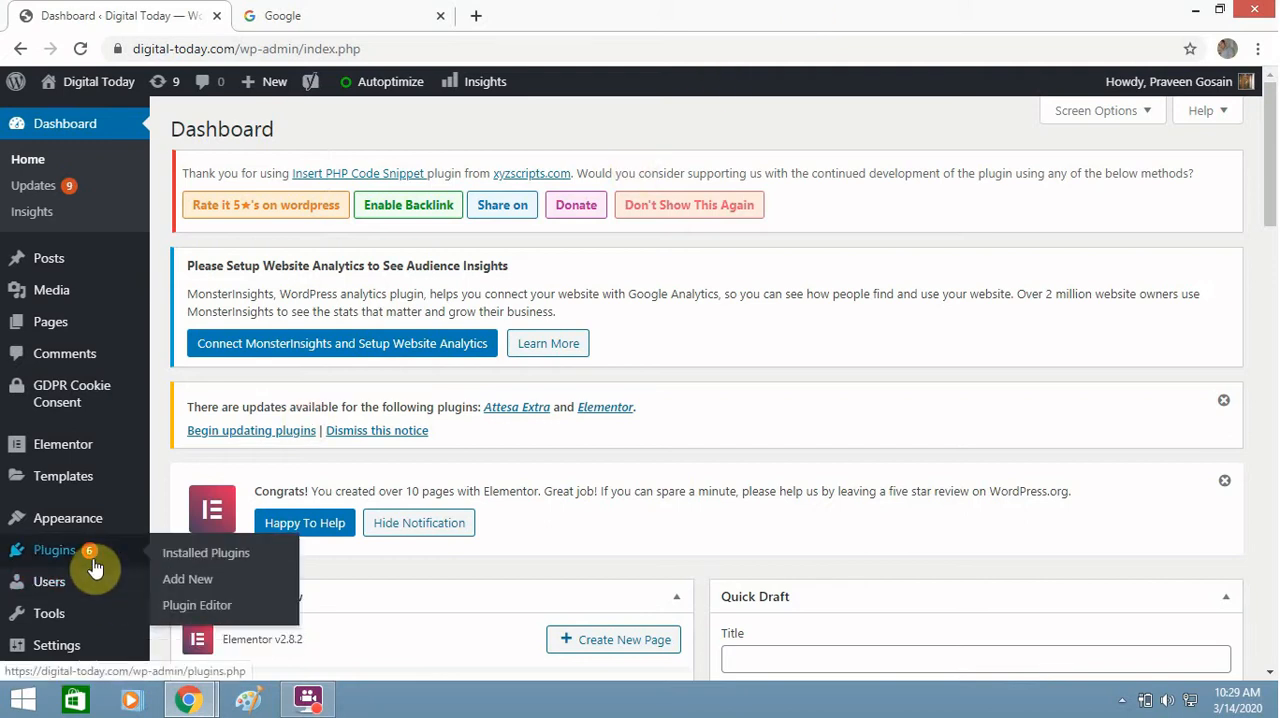
left_click(180, 582)
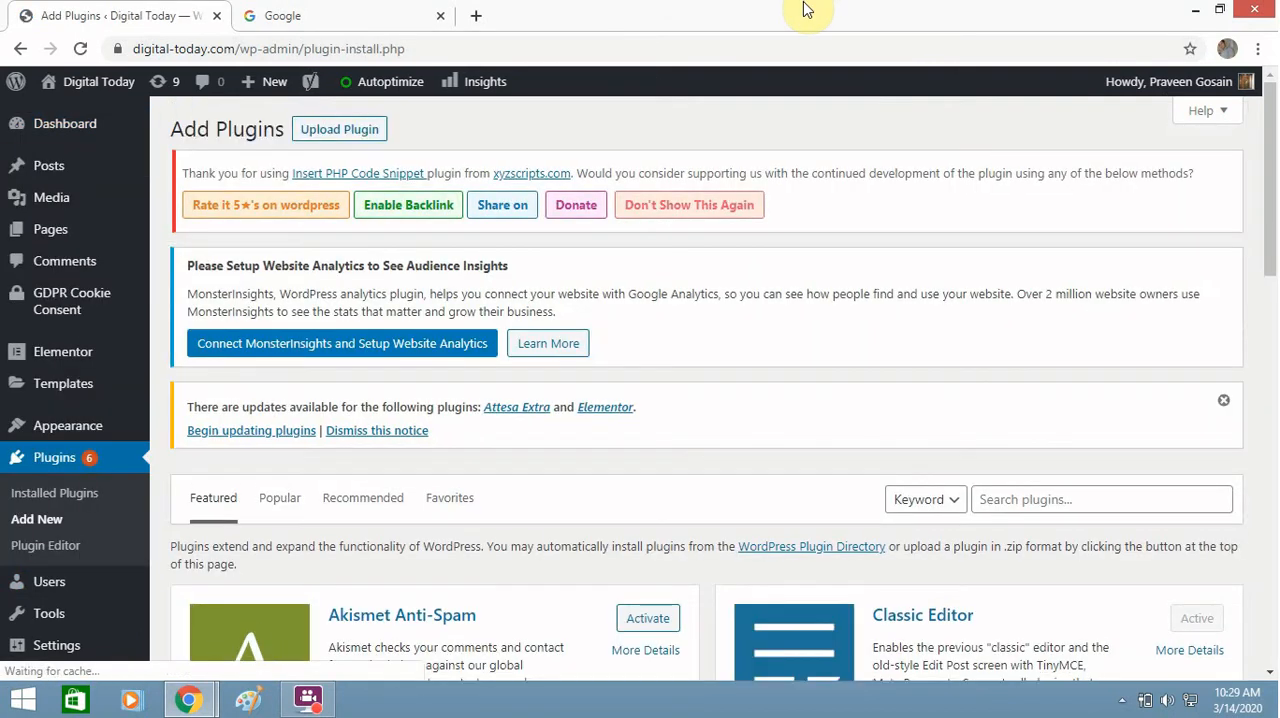
left_click(1020, 507)
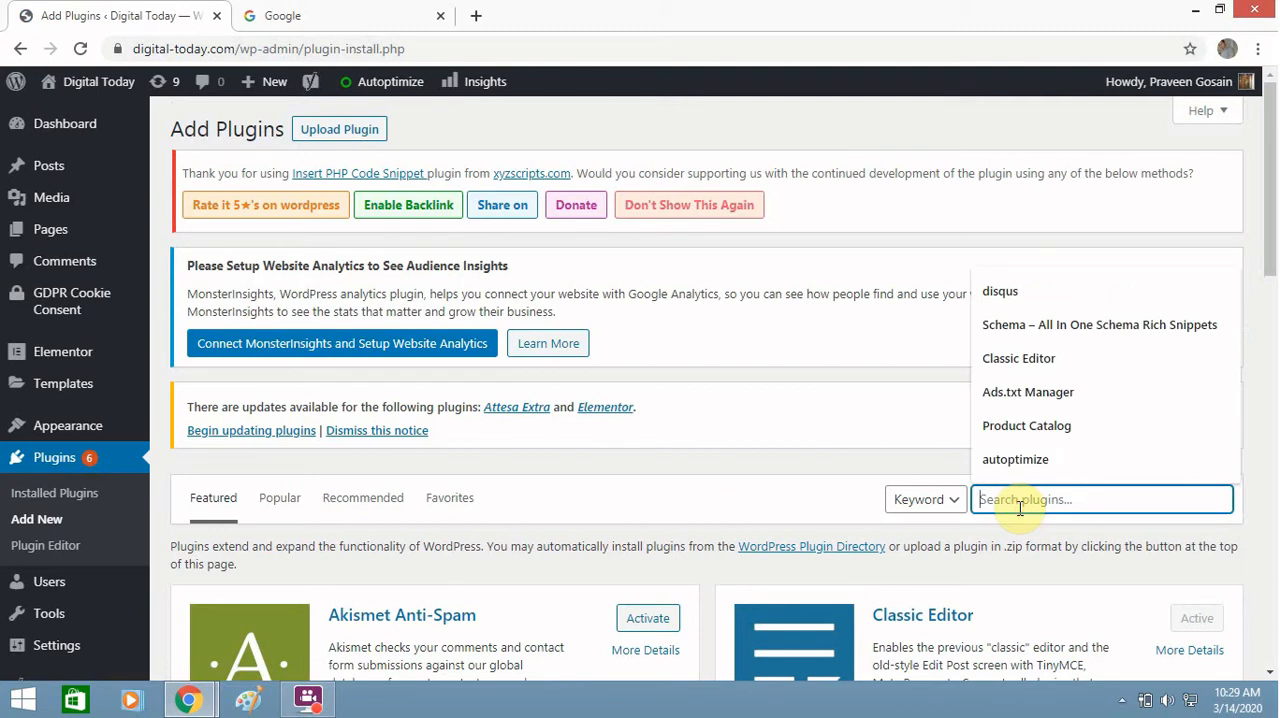
key("ctrl+v")
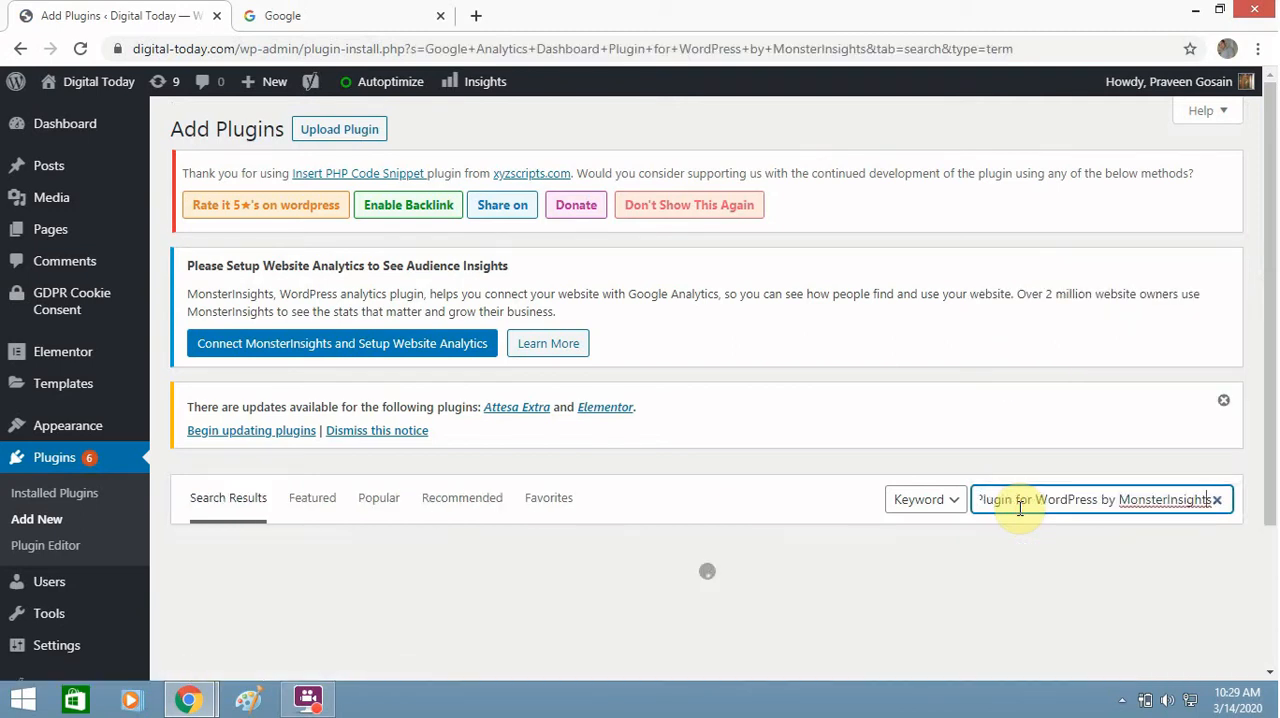
Step: Review the full search term and examine the MonsterInsights plugin's entry in the search results
key("Left")
key("Left")
key("Left")
key("Left")
key("Left")
key("Left")
key("Left")
key("Left")
key("Left")
key("Left")
key("Left")
key("Left")
key("Left")
key("Left")
key("Left")
key("Left")
key("Left")
key("Left")
key("Left")
key("Left")
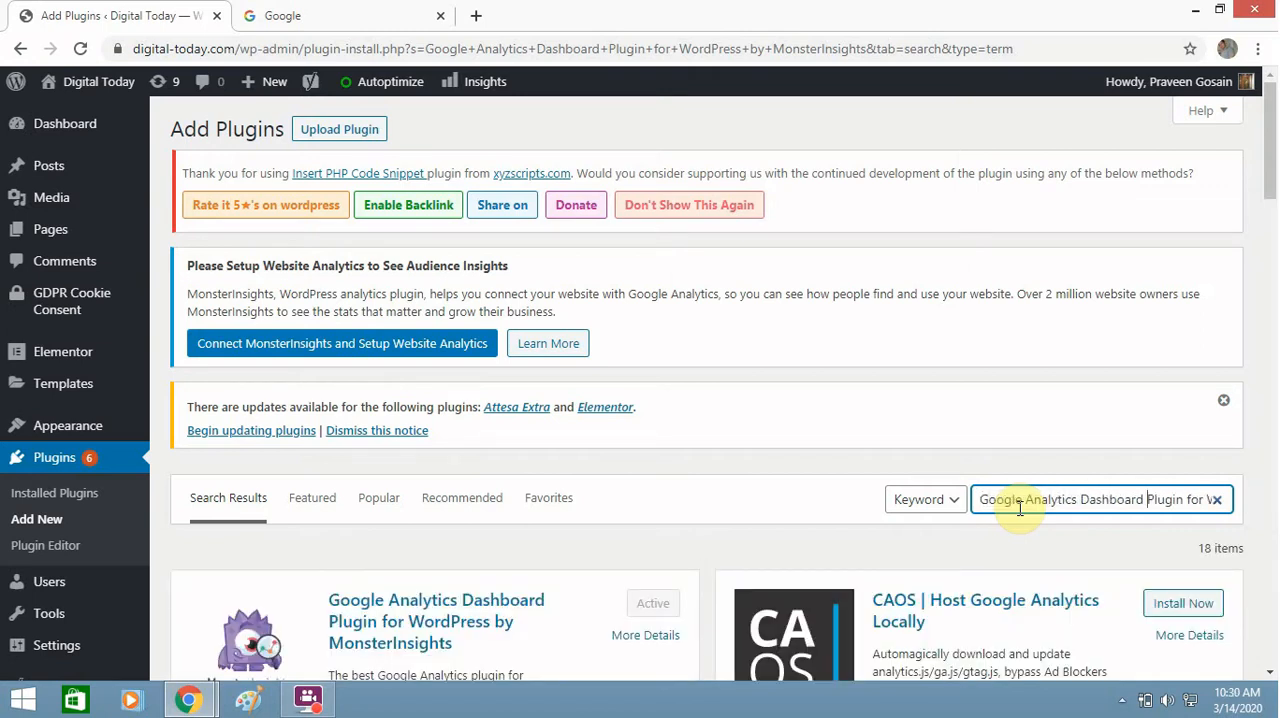
key("Right")
key("Right")
key("Right")
key("Right")
key("Right")
key("Right")
key("Right")
key("Right")
key("Right")
key("Right")
key("Right")
key("Right")
key("Right")
key("Right")
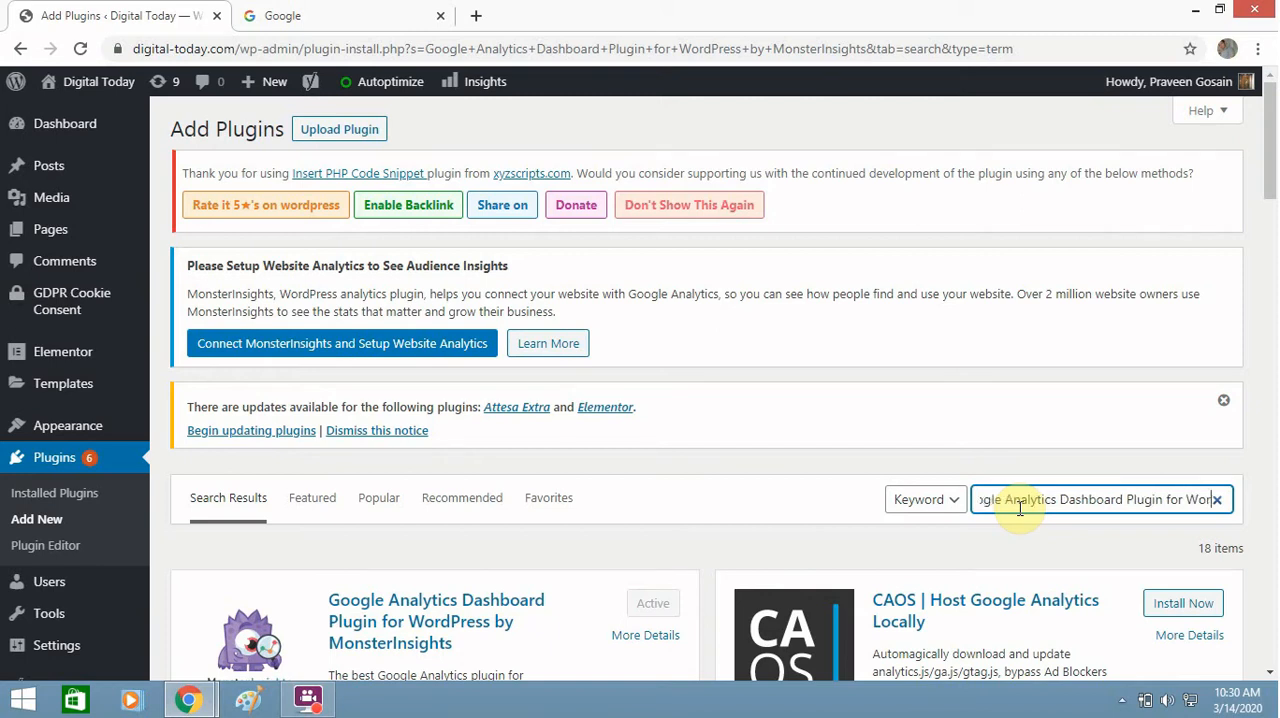
key("Right")
key("Right")
key("Right")
key("Right")
key("Right")
key("Right")
key("Right")
key("Right")
key("Right")
key("Right")
key("Right")
key("Right")
key("Right")
key("Right")
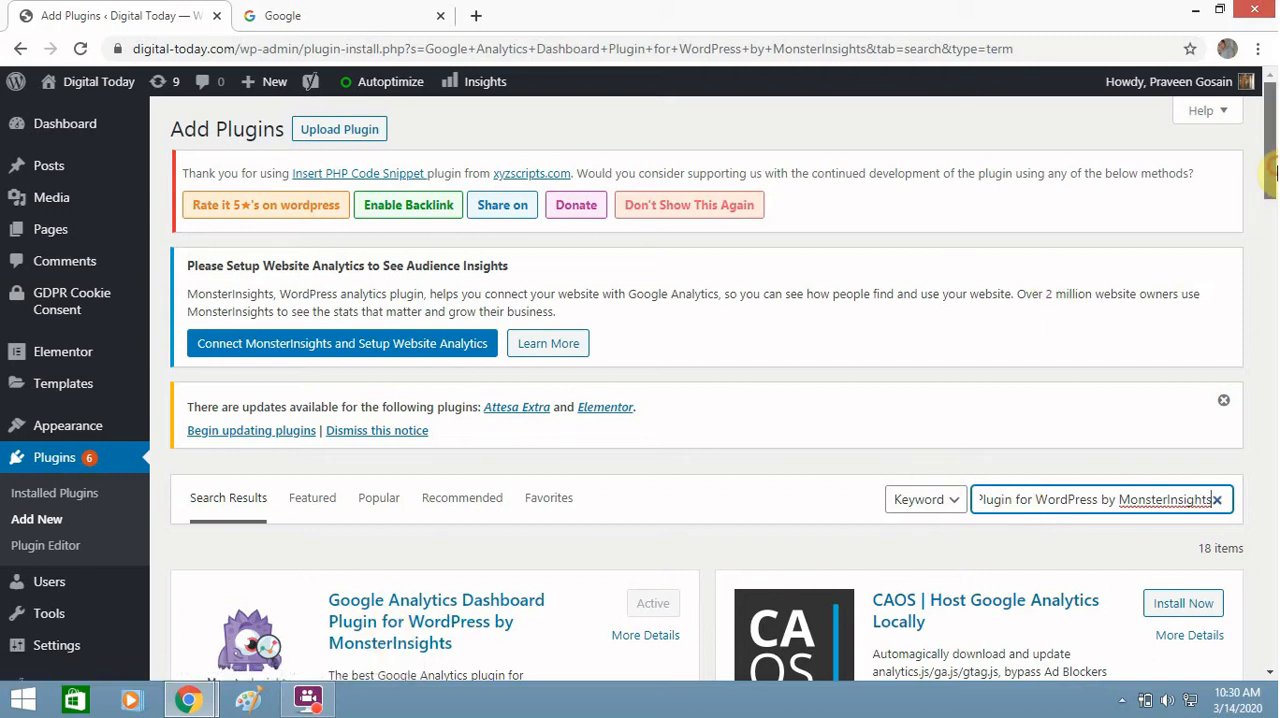
scroll(1272, 172, "down", 2)
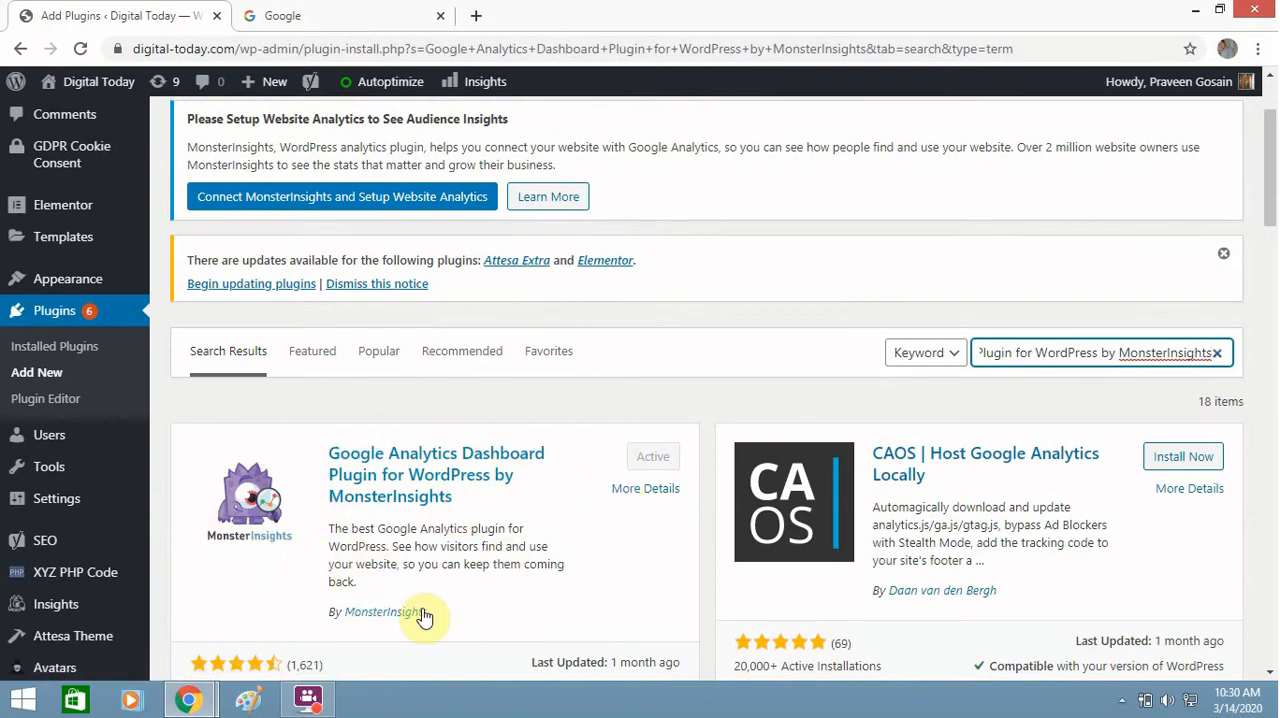
left_click_drag(1272, 165, 1265, 238)
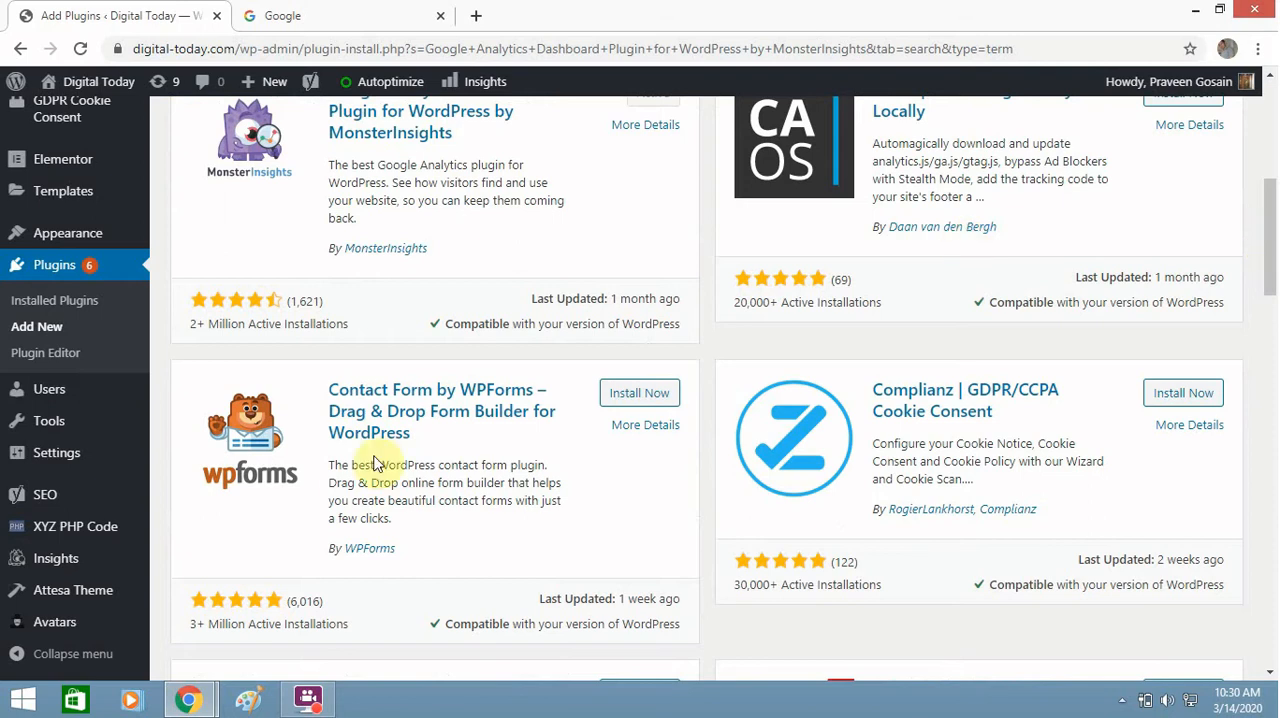
Step: Open the MonsterInsights reports page and launch the plugin's setup wizard
mouse_move(106, 569)
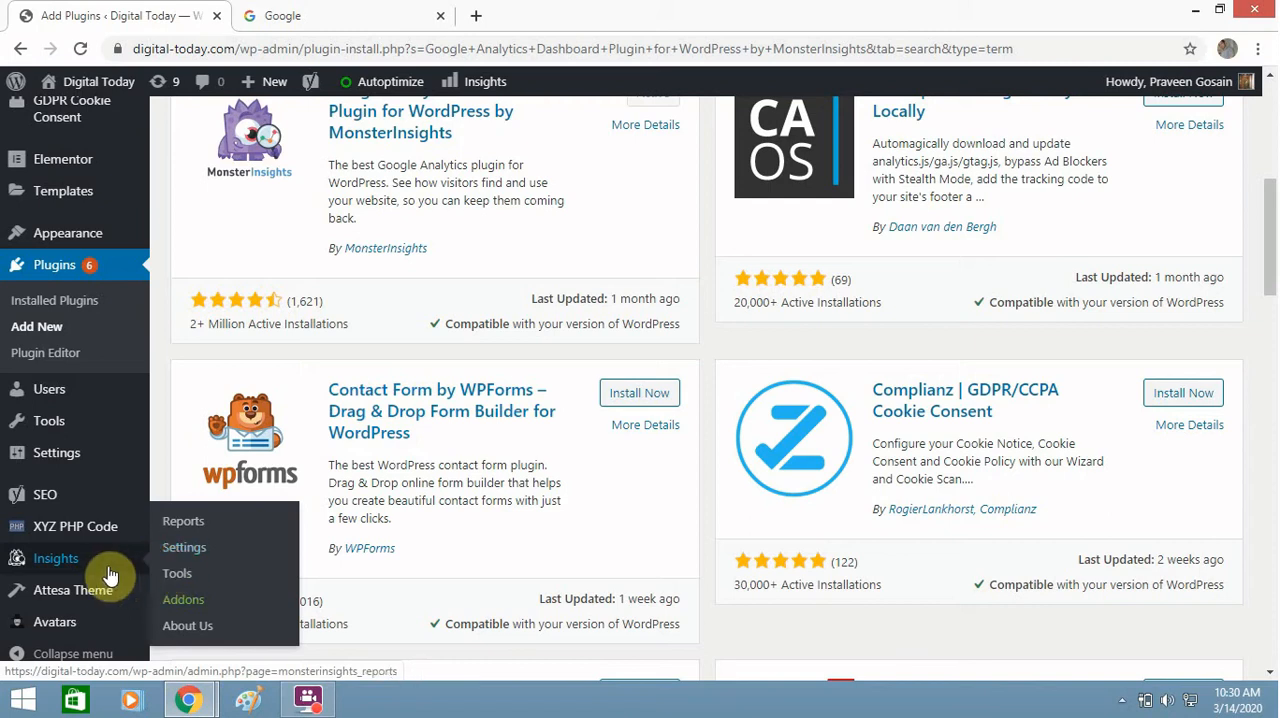
left_click(97, 571)
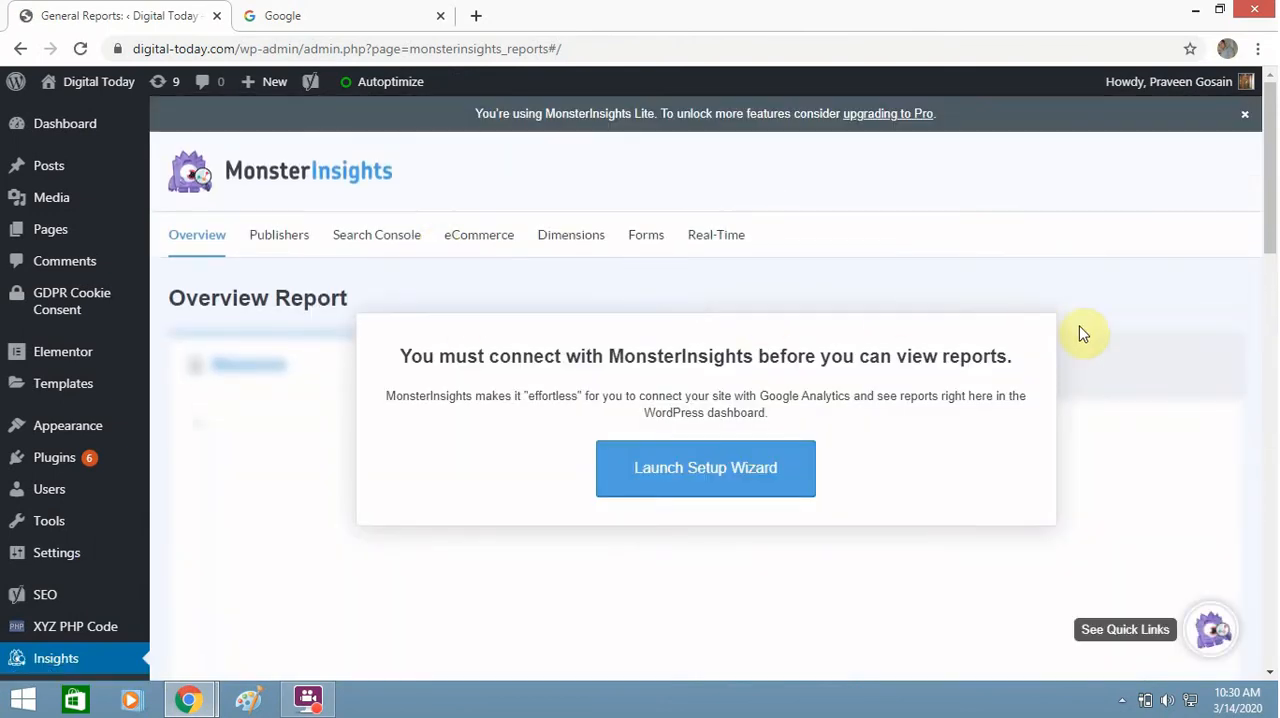
left_click_drag(1275, 262, 1268, 333)
left_click(751, 497)
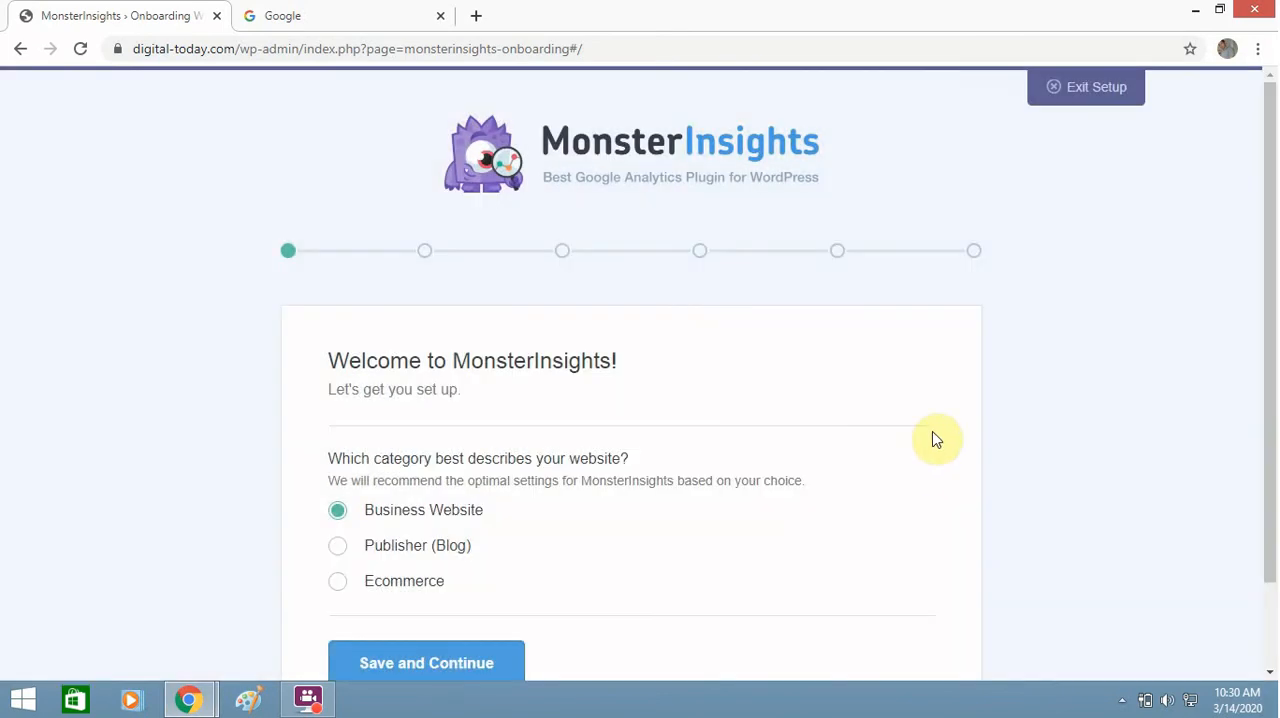
Step: Save Business Website as the site's category and start connecting MonsterInsights to Google Analytics
left_click_drag(1271, 271, 1268, 331)
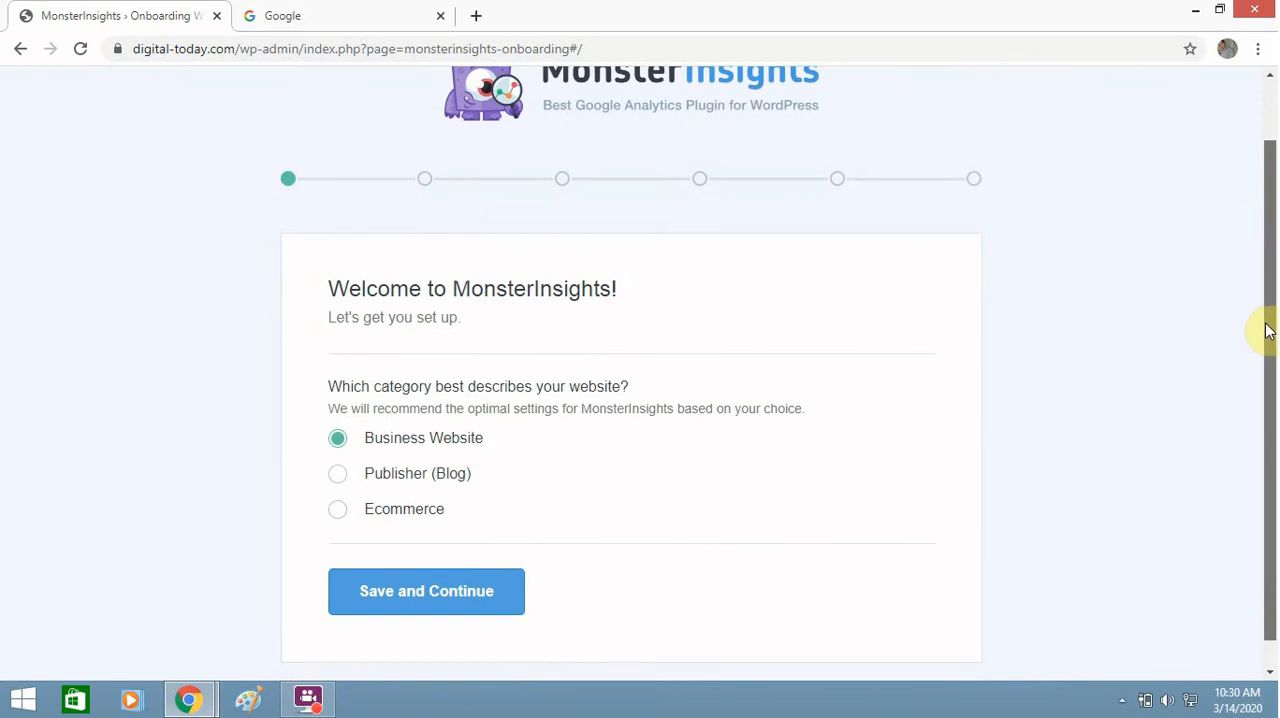
left_click(462, 601)
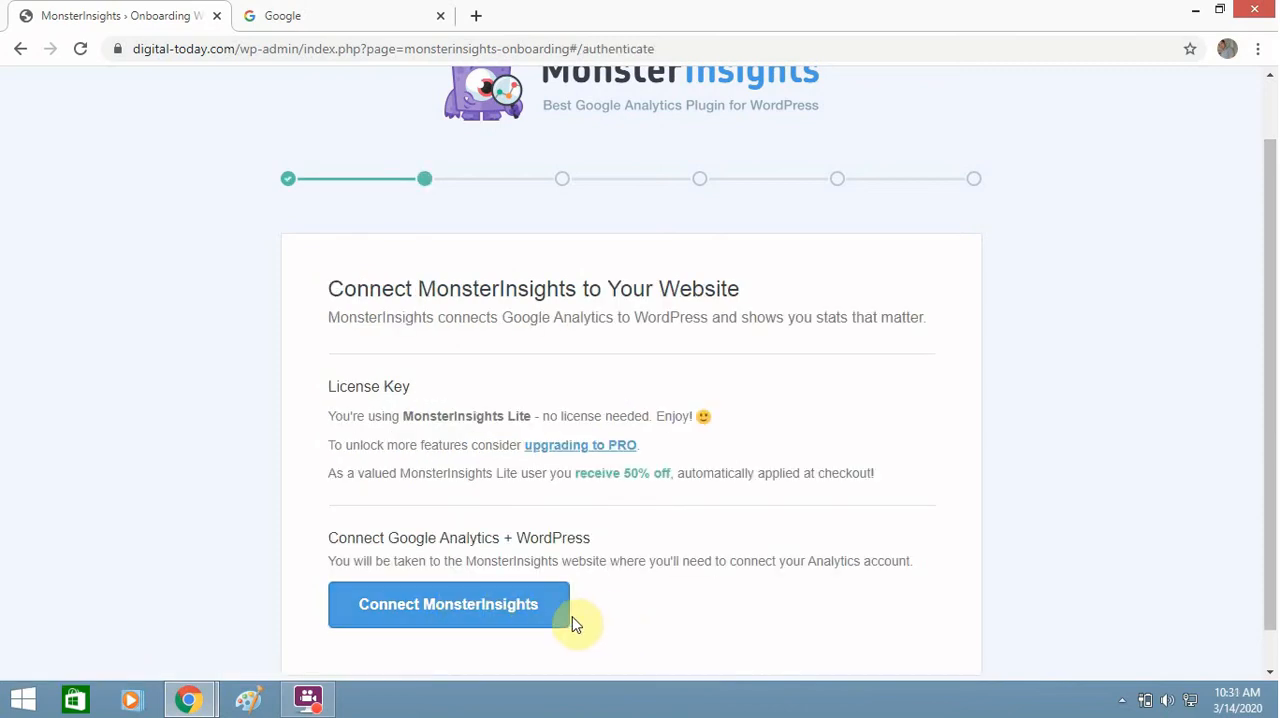
left_click(533, 608)
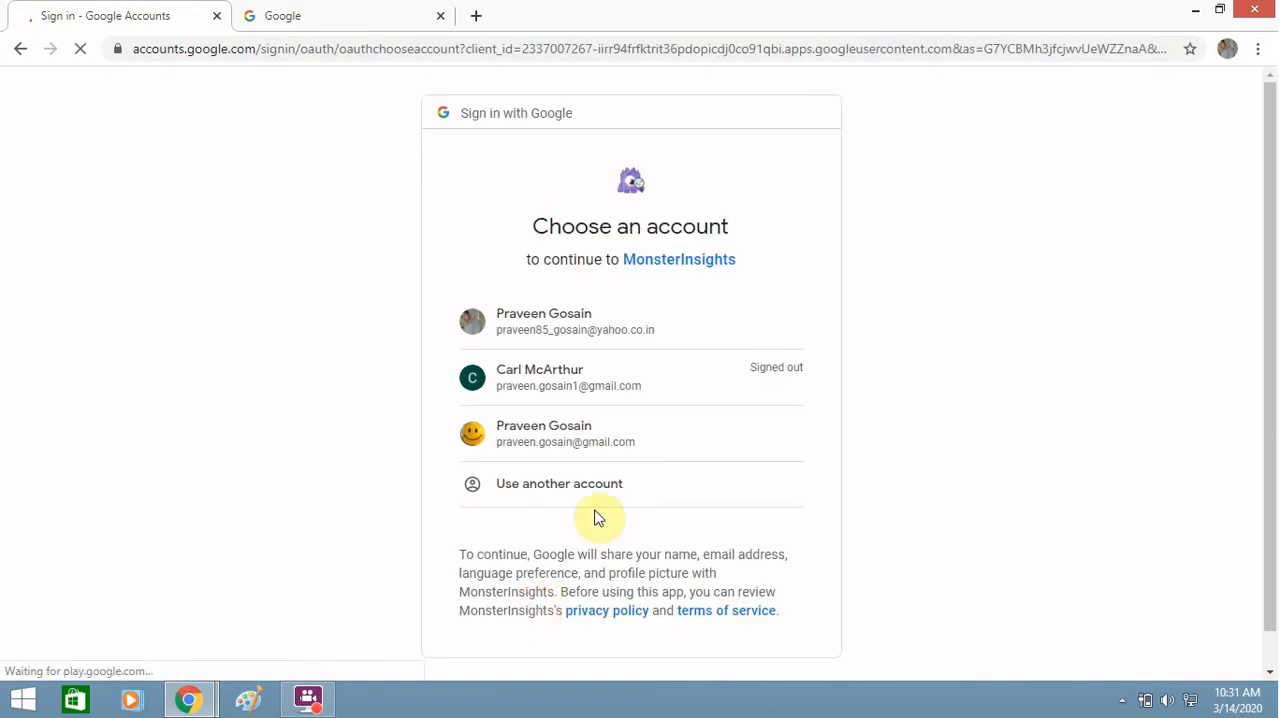
Step: Choose the first listed Google account and allow MonsterInsights all four requested Analytics, AdSense and Search Console permissions
left_click(672, 338)
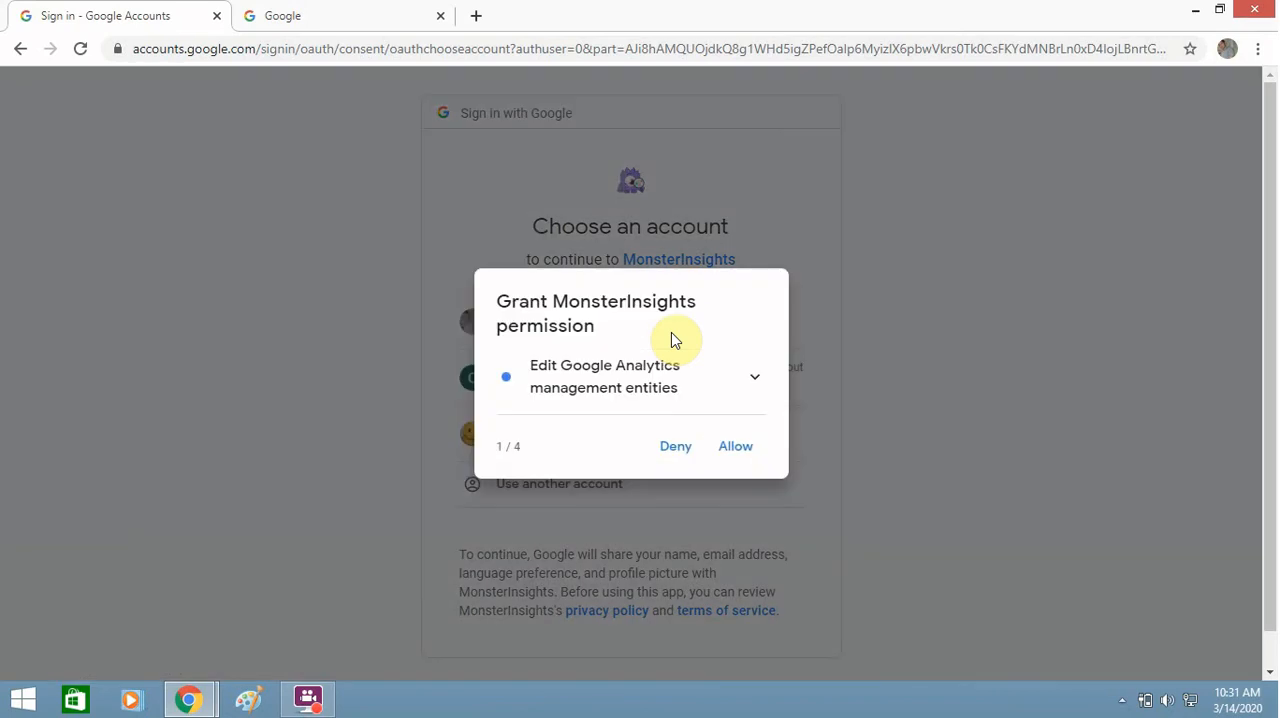
left_click(735, 446)
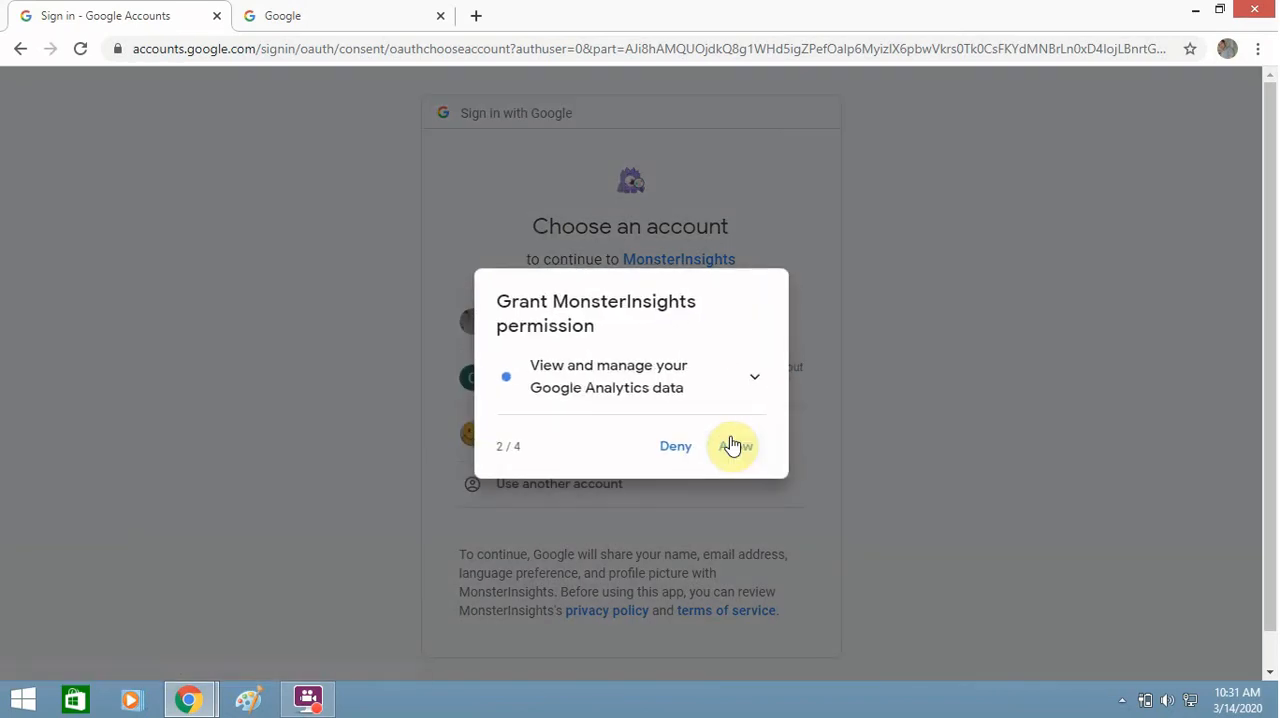
left_click(732, 446)
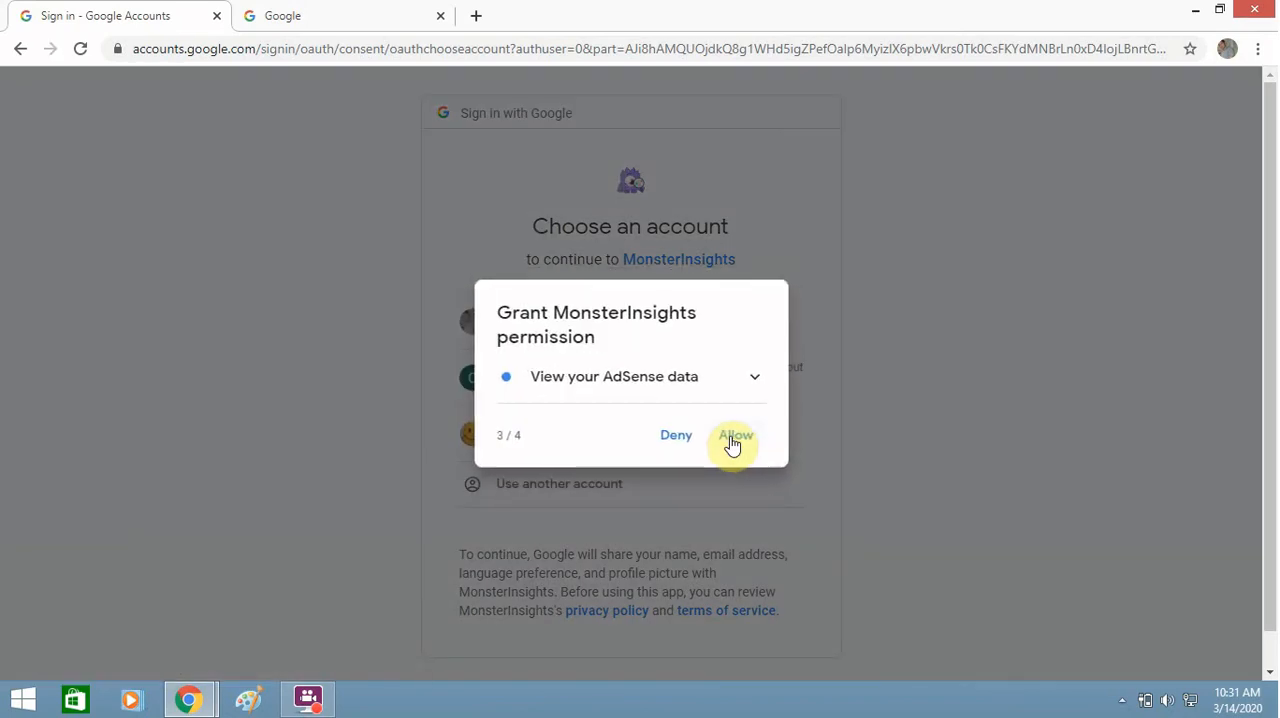
left_click(732, 446)
left_click(740, 462)
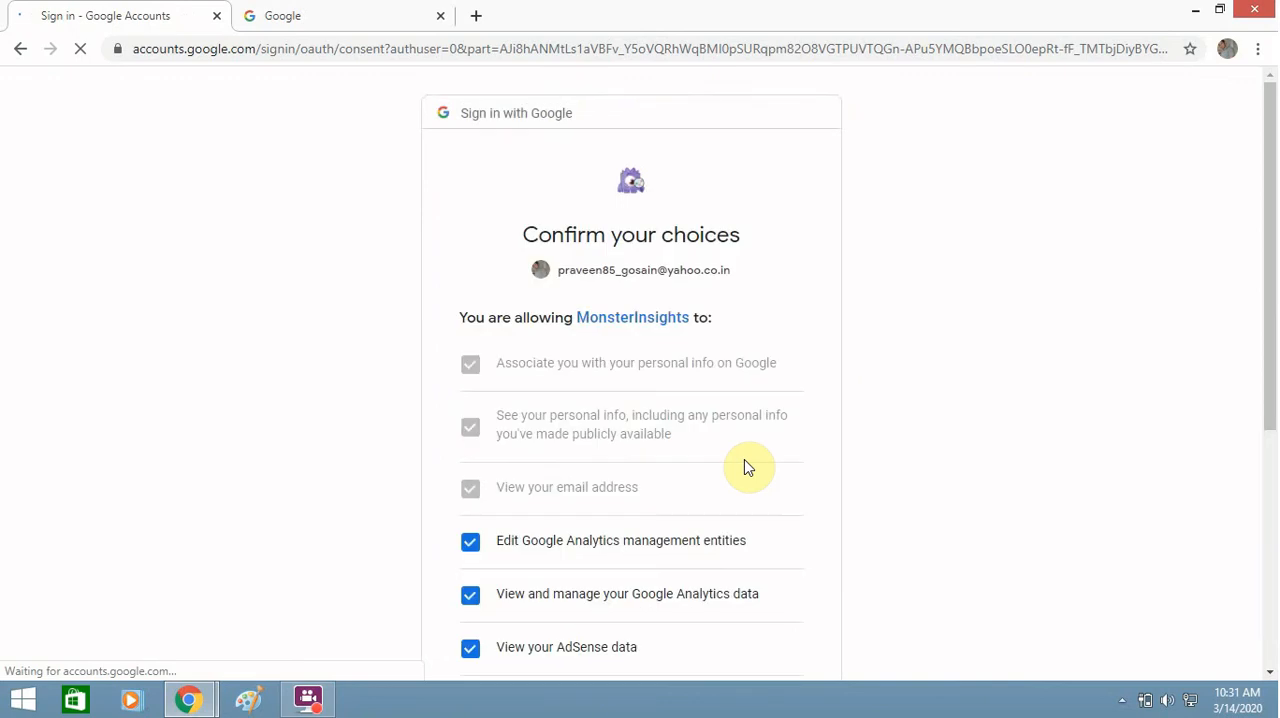
left_click_drag(1268, 404, 1265, 592)
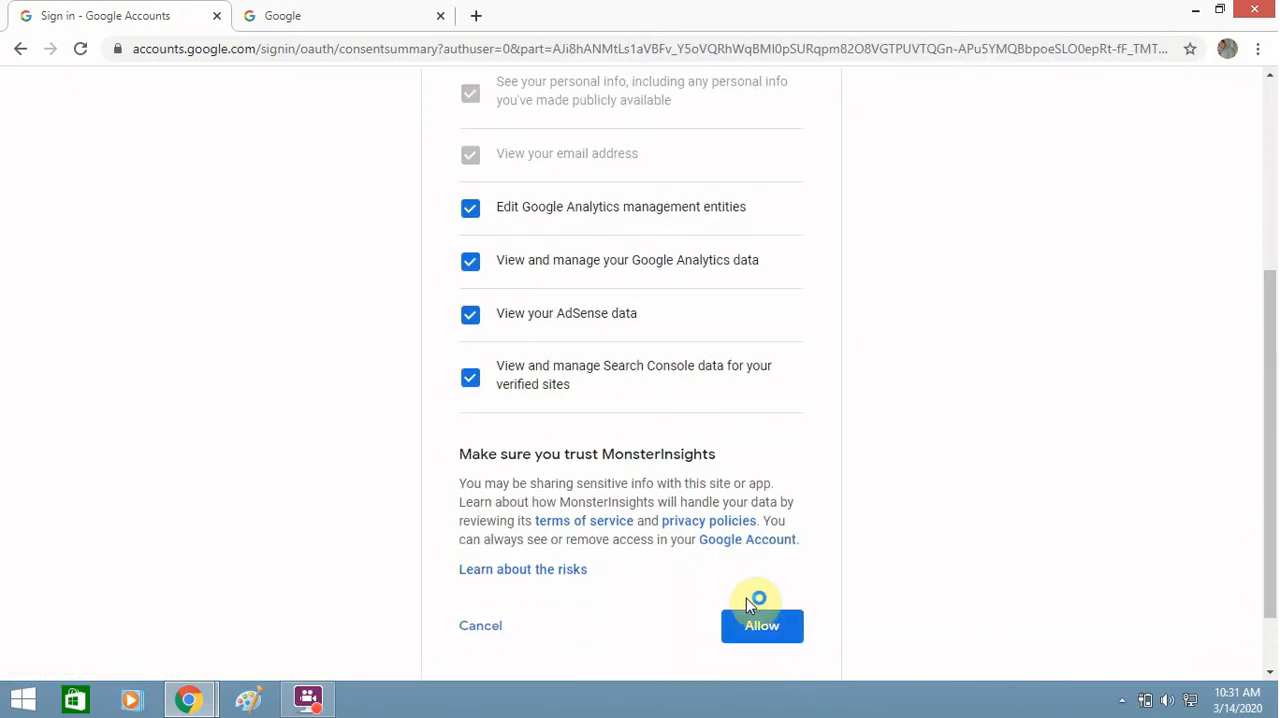
left_click(768, 626)
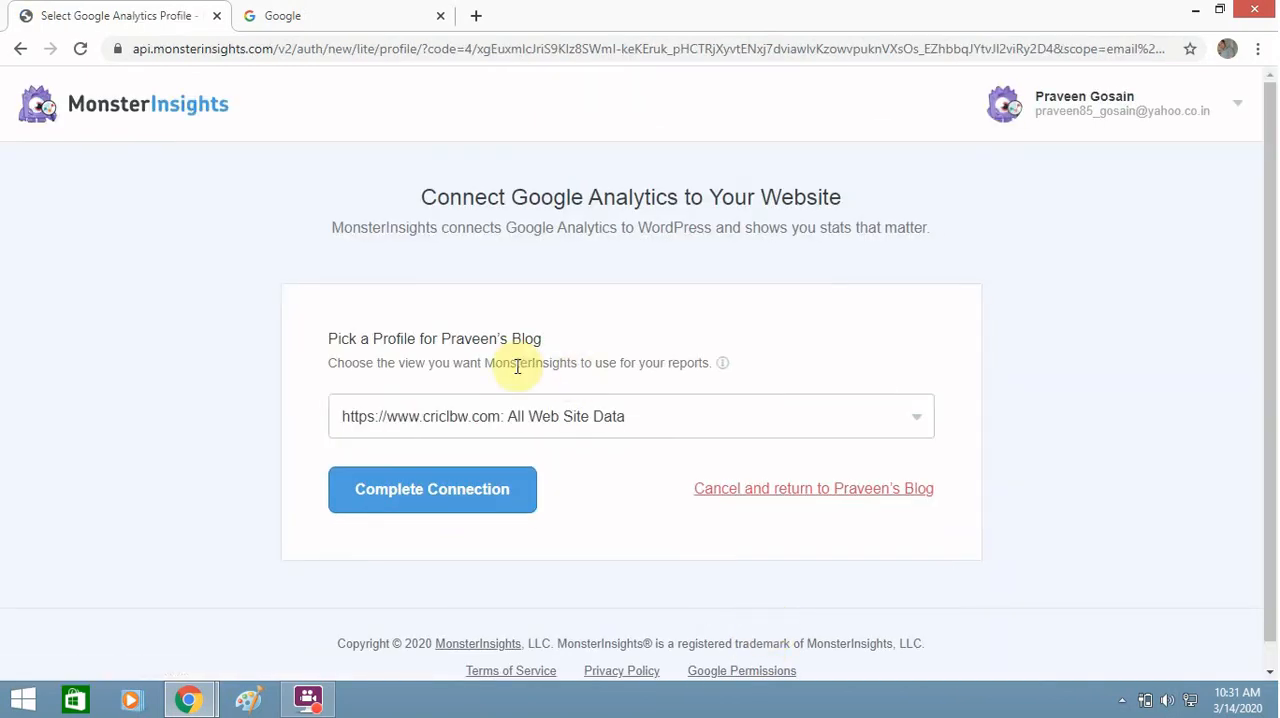
left_click(707, 432)
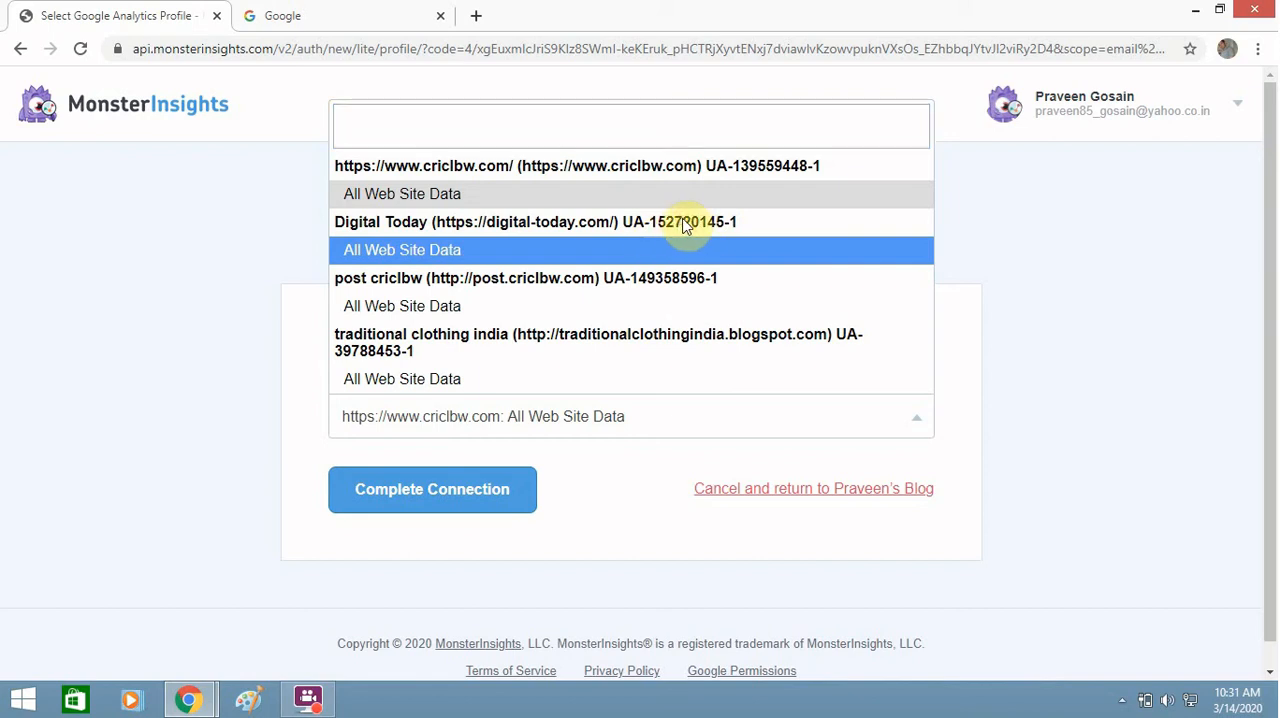
left_click(631, 251)
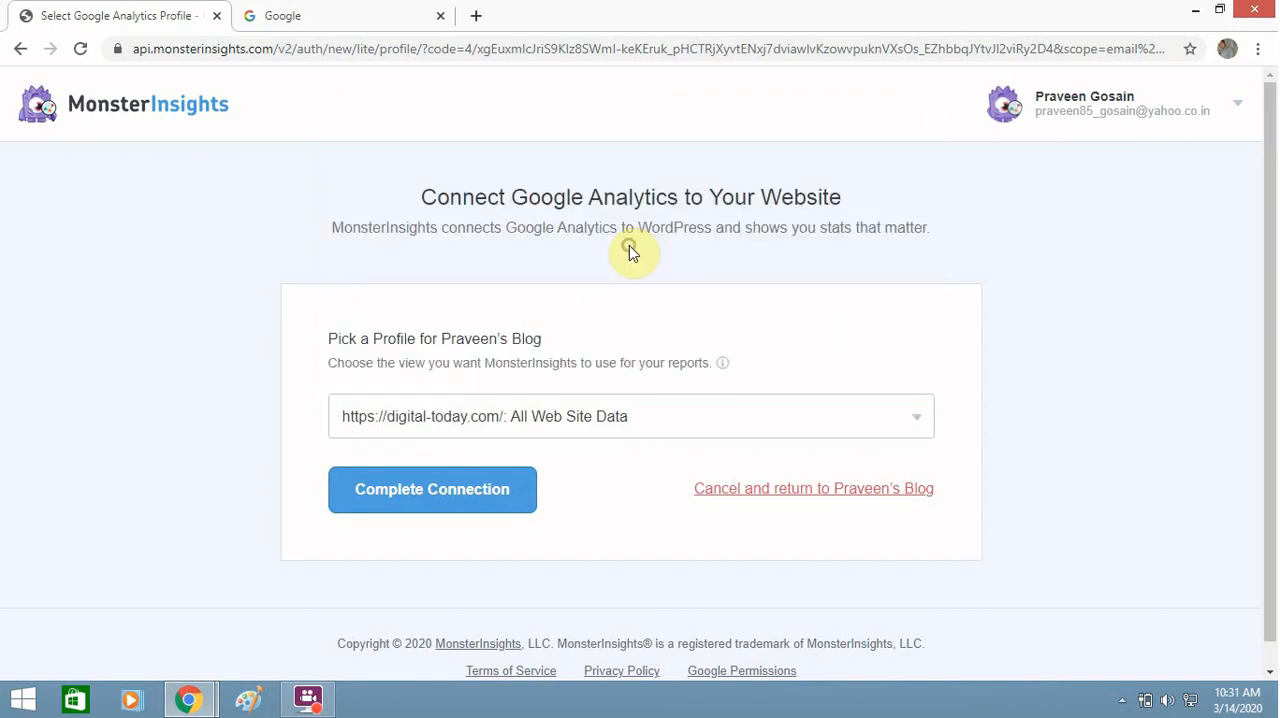
left_click(460, 492)
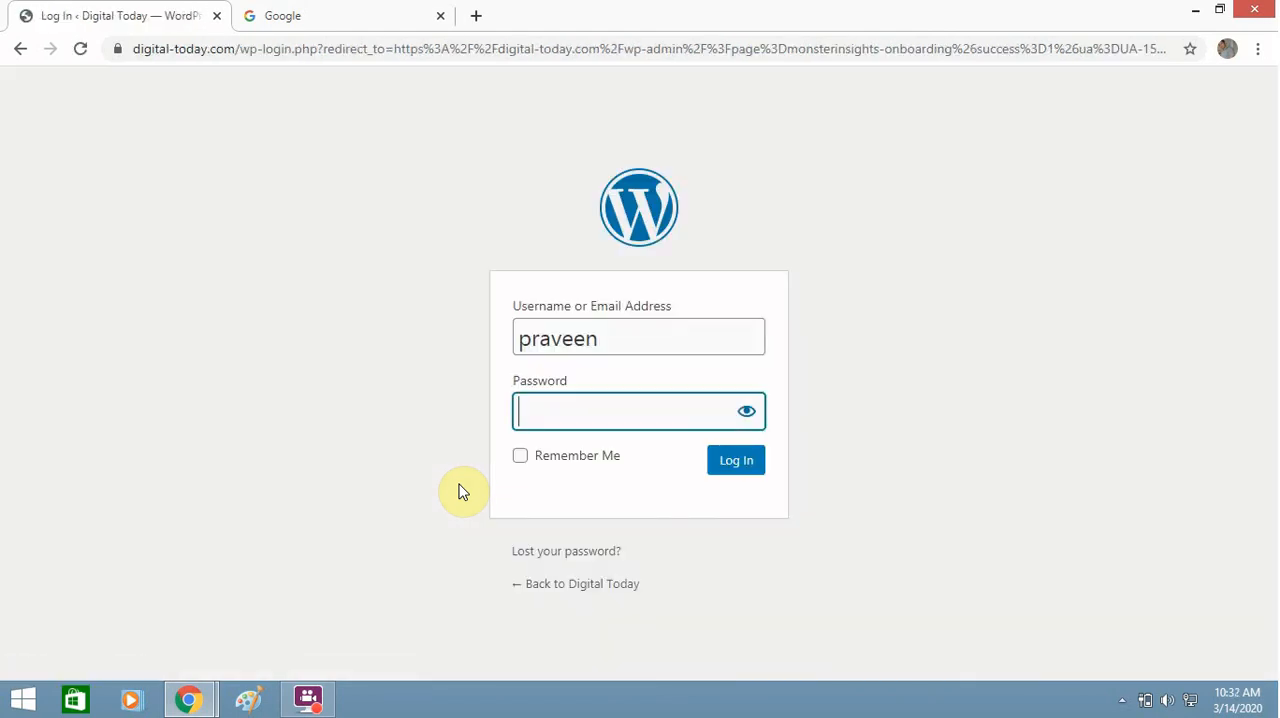
Step: Enter the account password and log back in to the WordPress site
type("p")
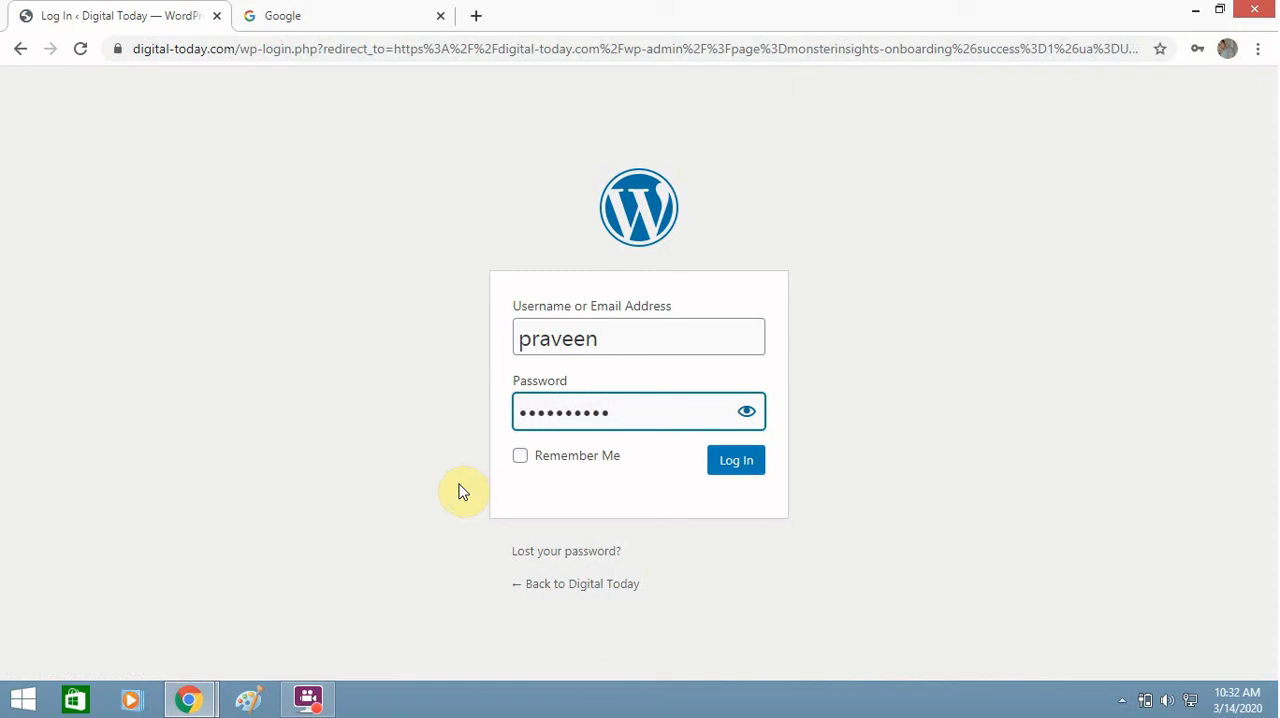
left_click(735, 470)
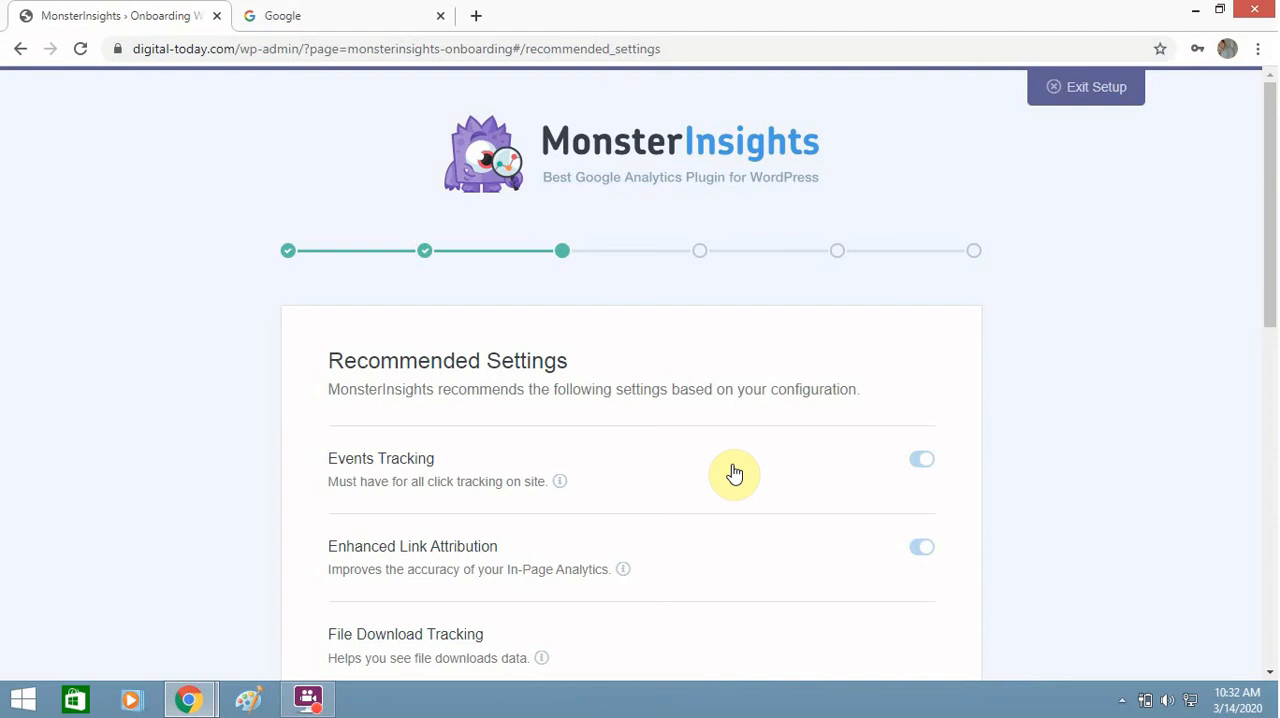
left_click_drag(1272, 322, 1272, 452)
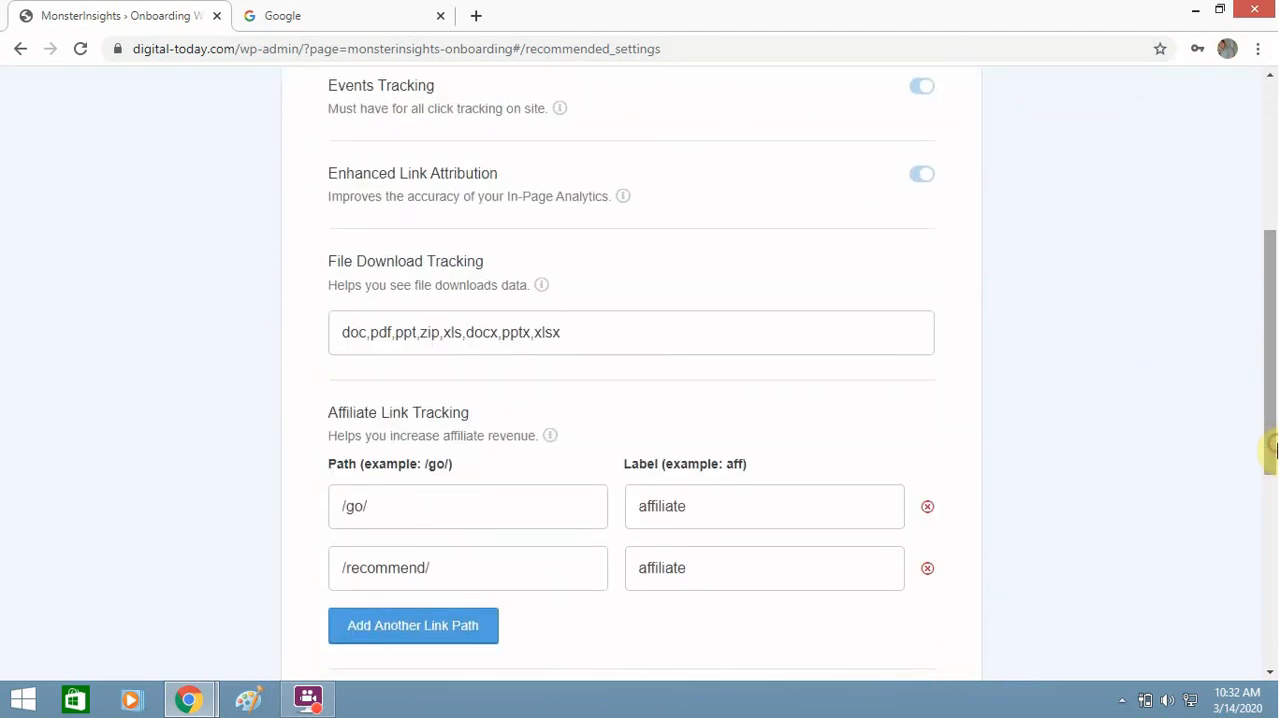
left_click(398, 628)
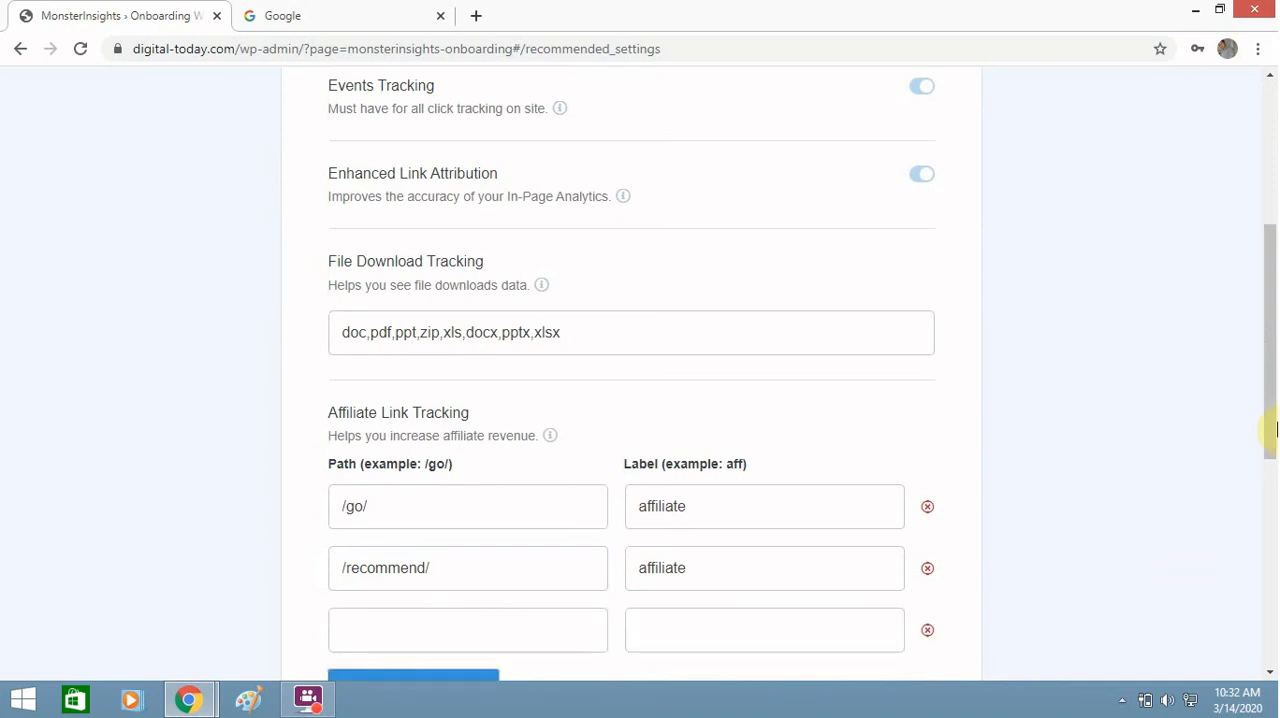
left_click_drag(1271, 398, 1266, 486)
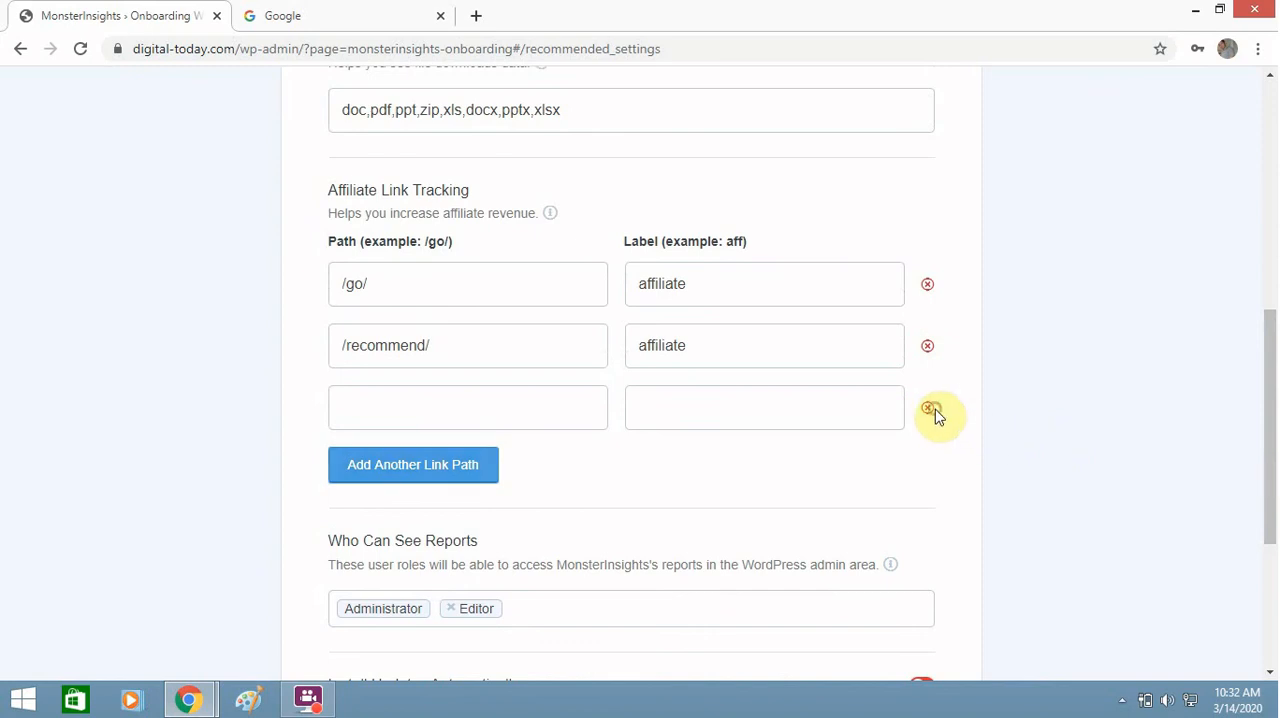
left_click(927, 409)
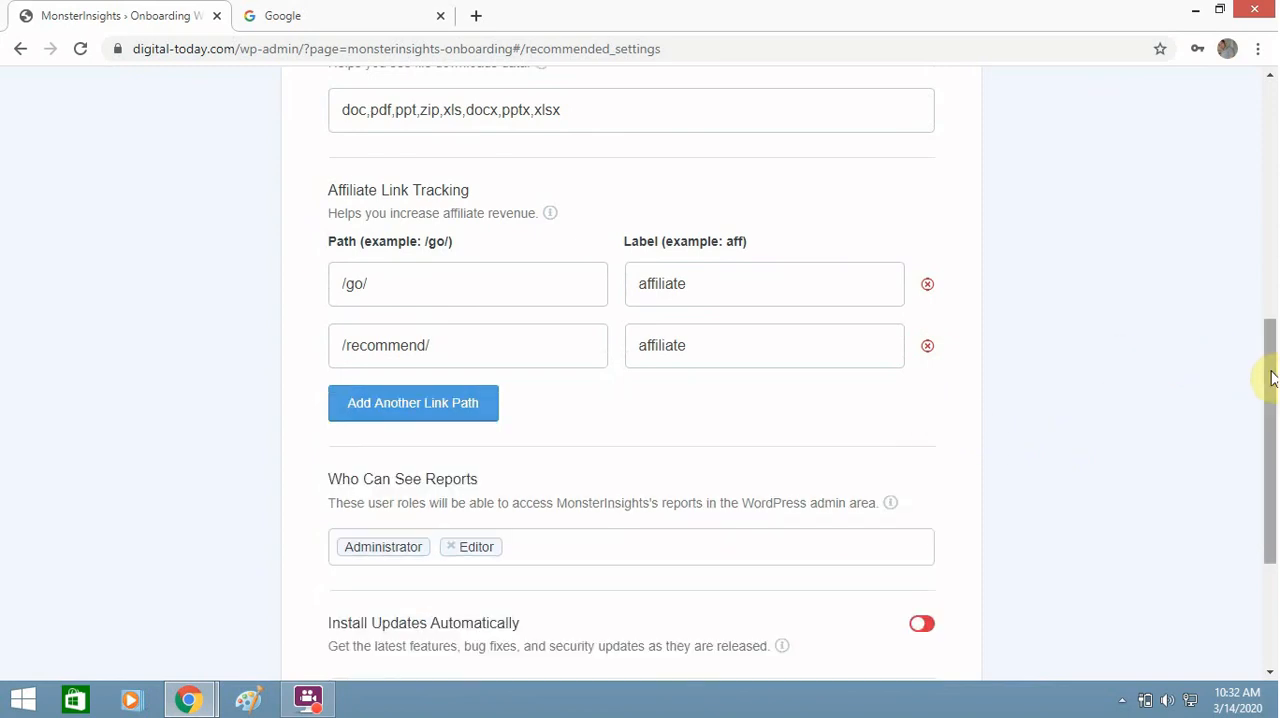
Step: Finish the setup wizard with the recommended settings, skipping the WPForms installation
left_click_drag(1272, 388, 1271, 477)
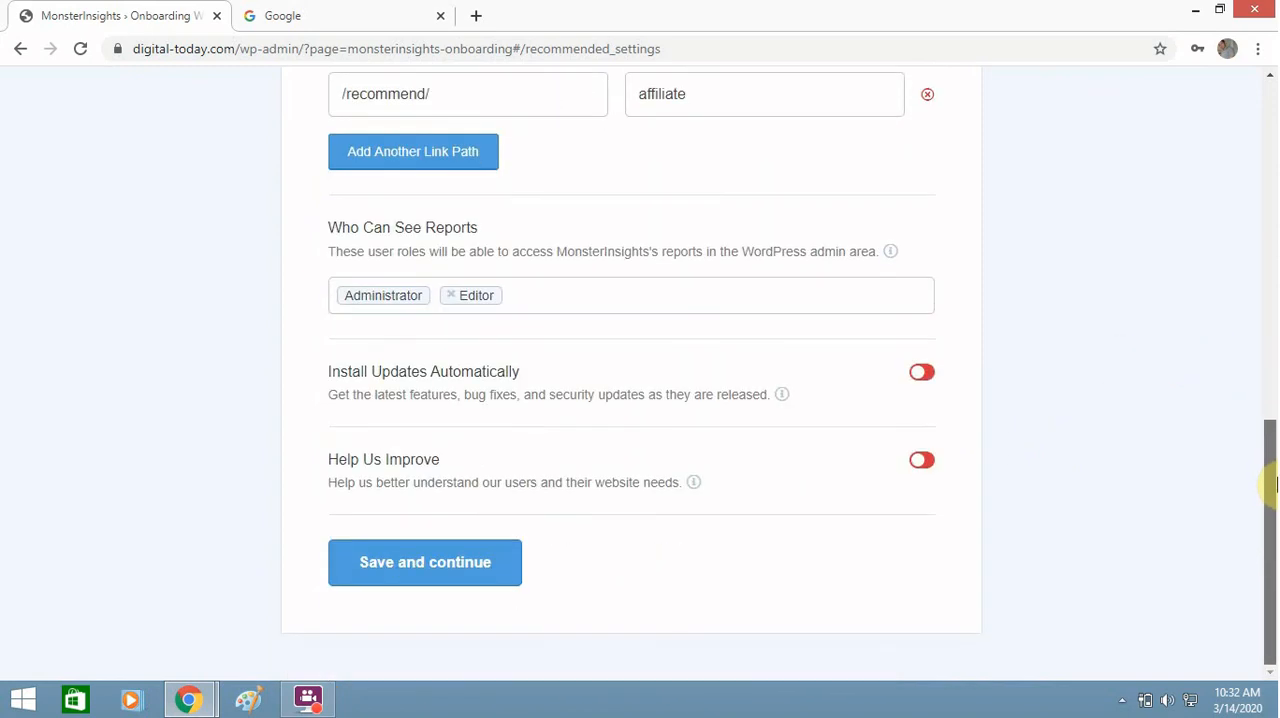
left_click(400, 578)
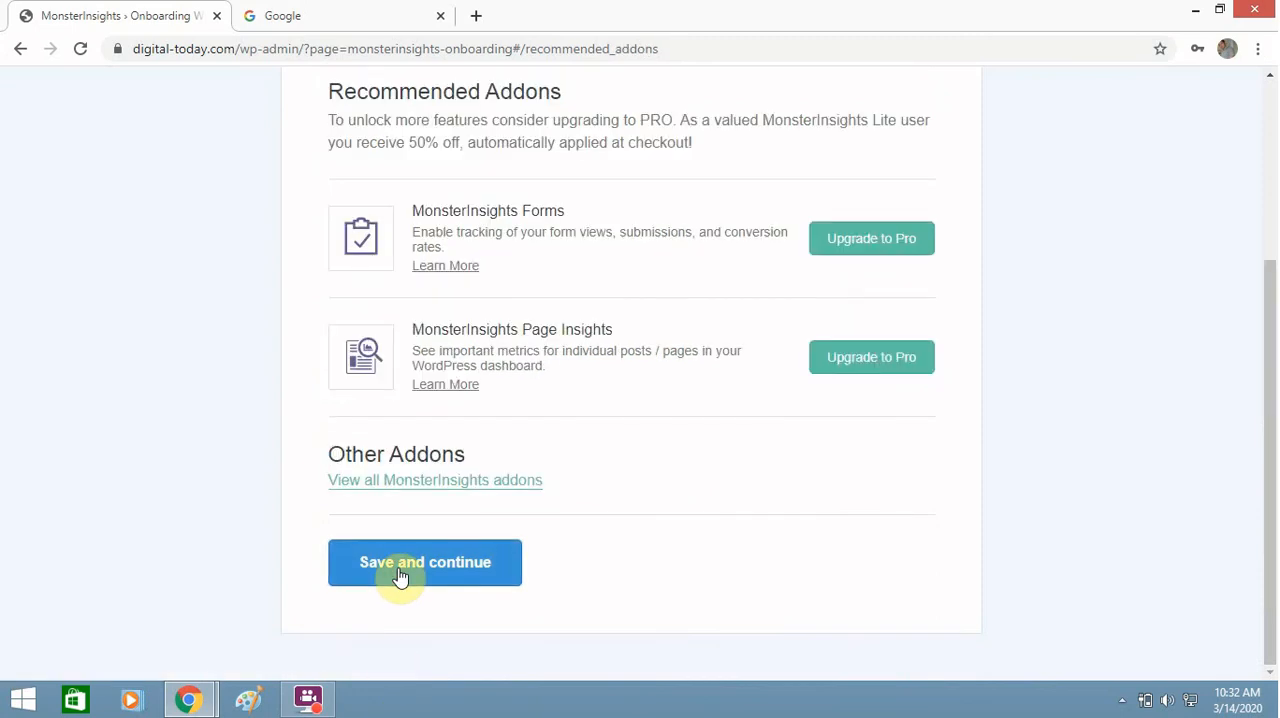
left_click(400, 578)
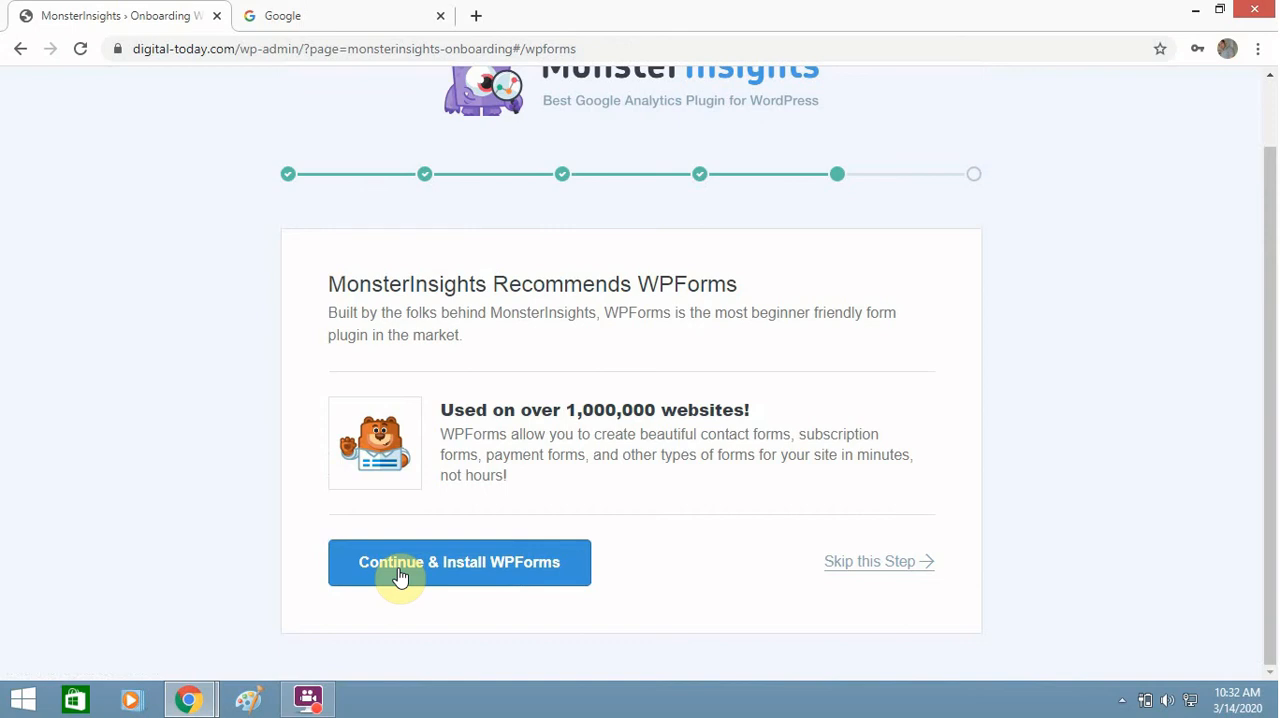
left_click(887, 570)
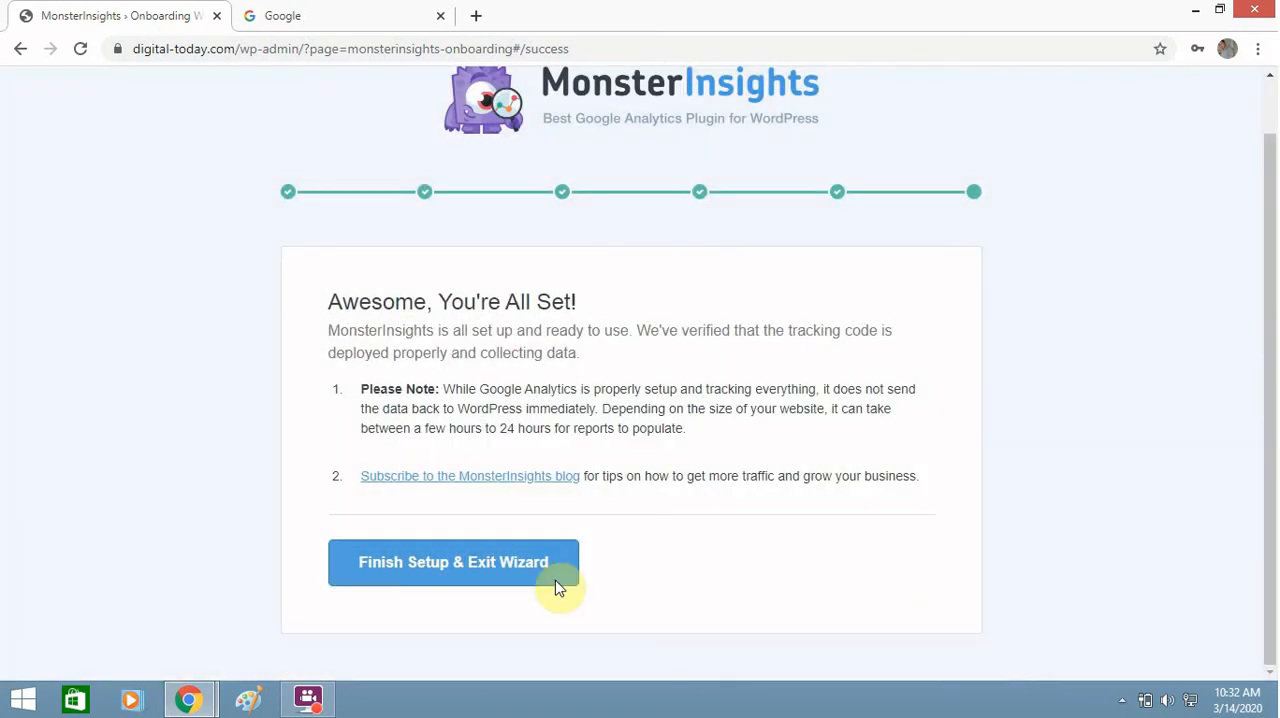
left_click(498, 581)
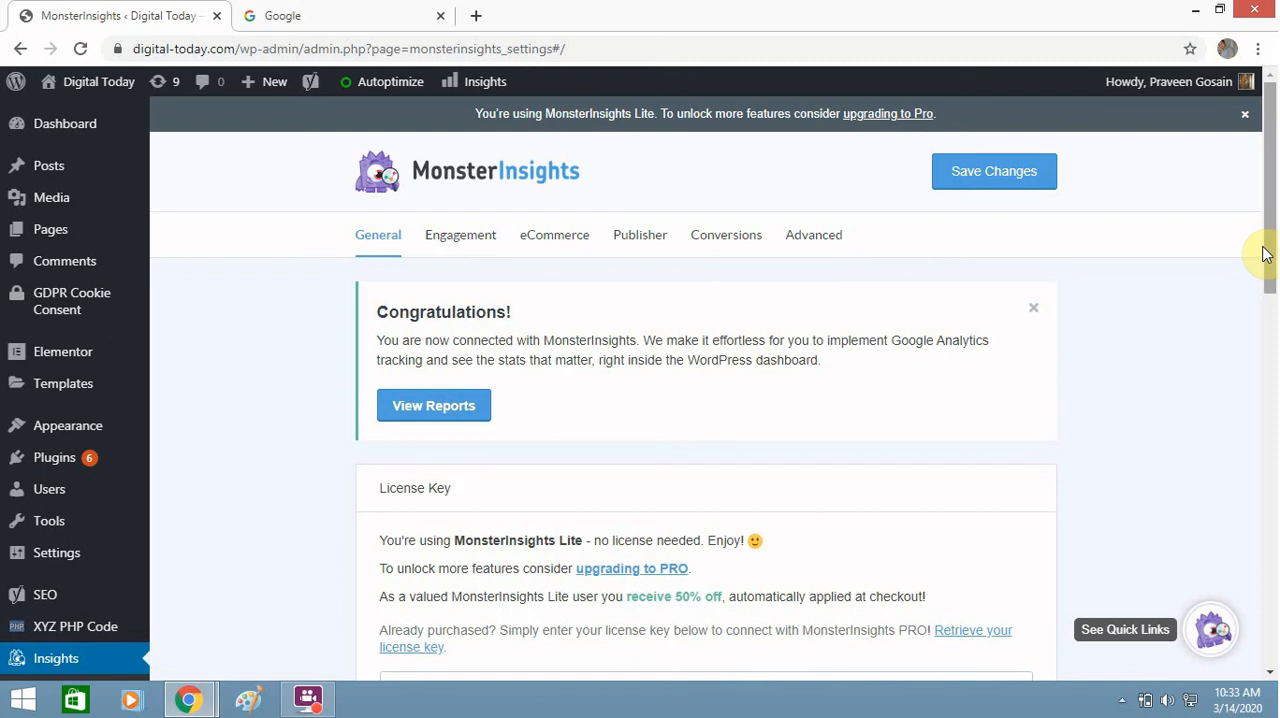
Step: View the Overview Report and compare its Sessions and Pageviews charts
left_click(452, 410)
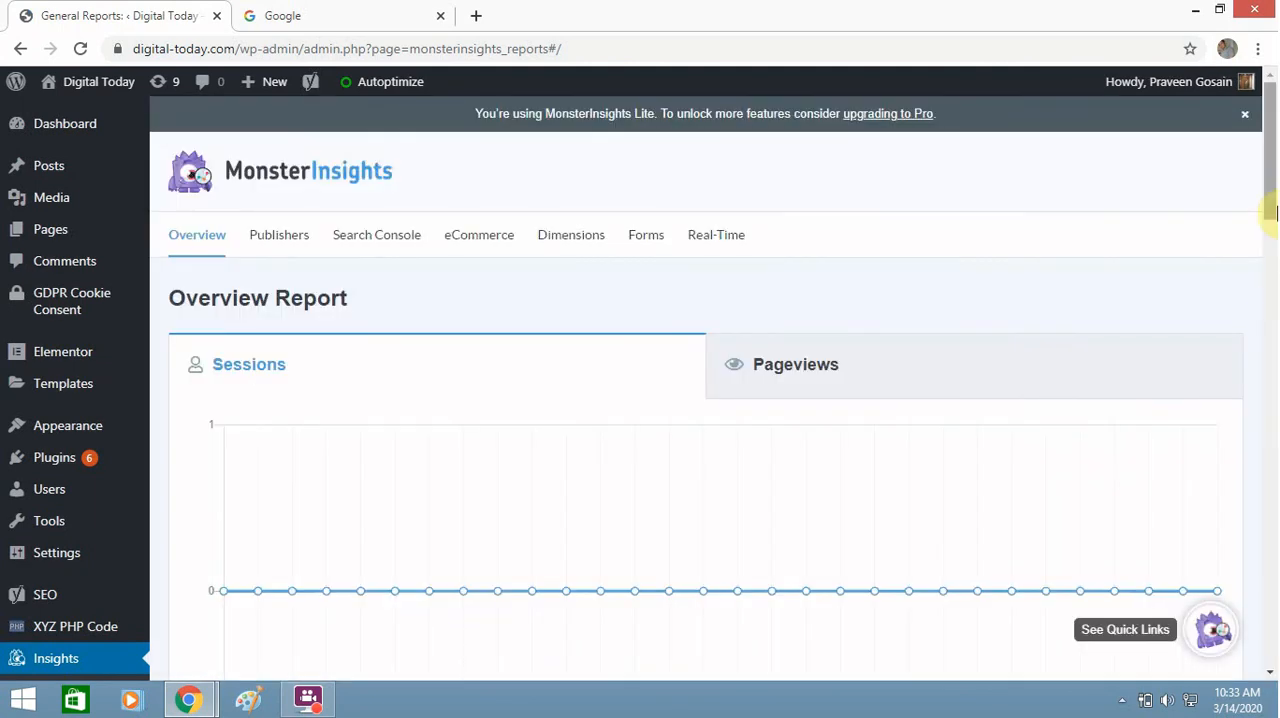
scroll(1275, 300, "down", 4)
left_click_drag(1275, 298, 1273, 225)
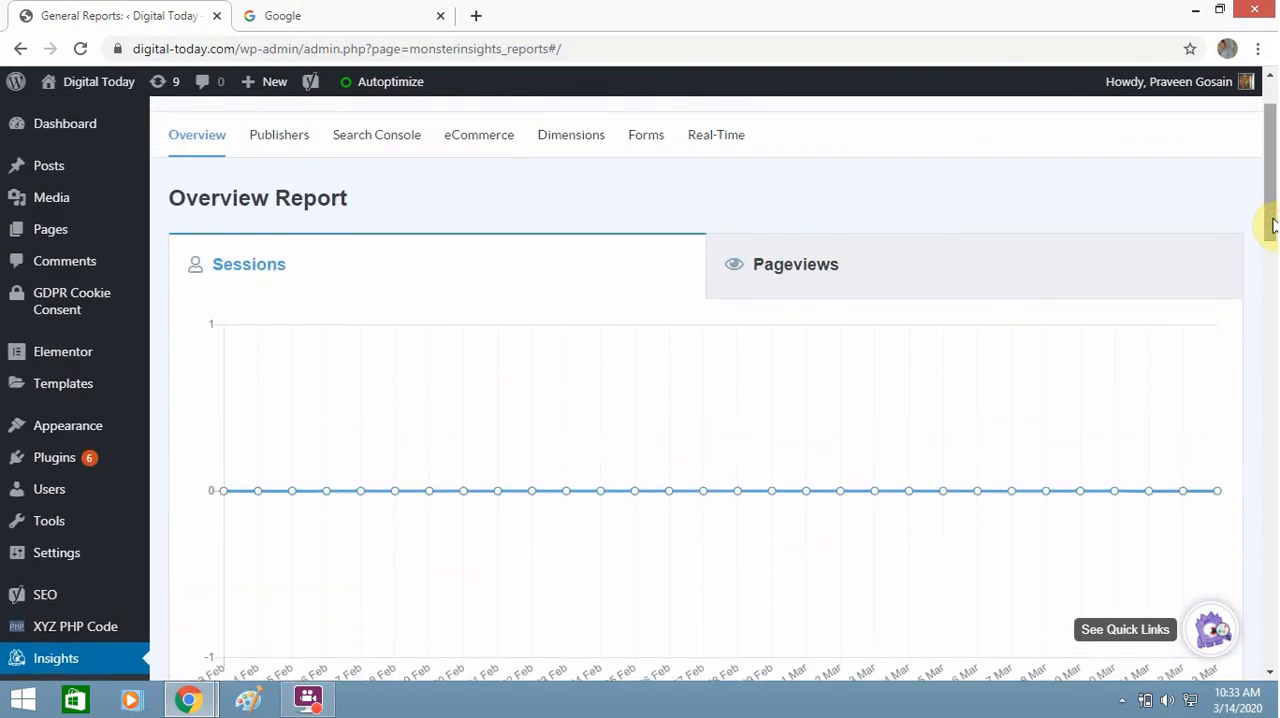
mouse_move(1273, 225)
left_mouse_down()
mouse_move(1273, 328)
mouse_move(1273, 223)
left_mouse_up()
left_click(1021, 297)
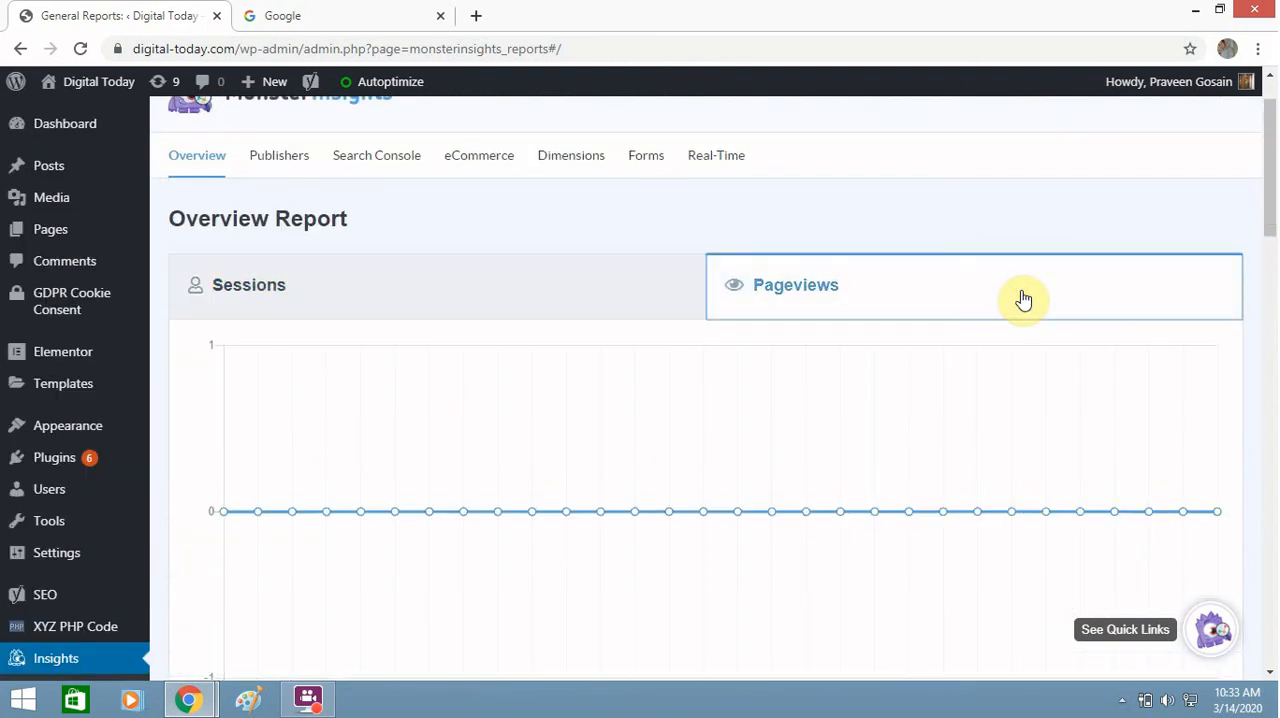
left_click(558, 312)
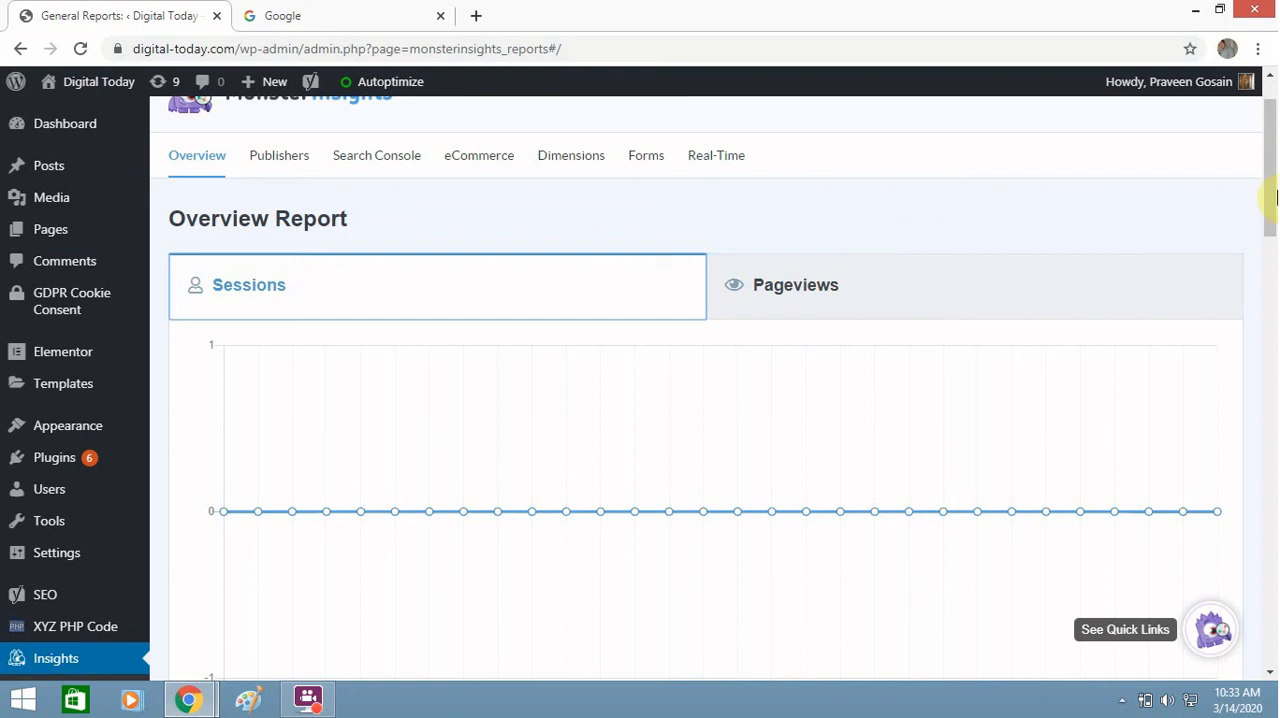
left_click_drag(1272, 212, 1260, 148)
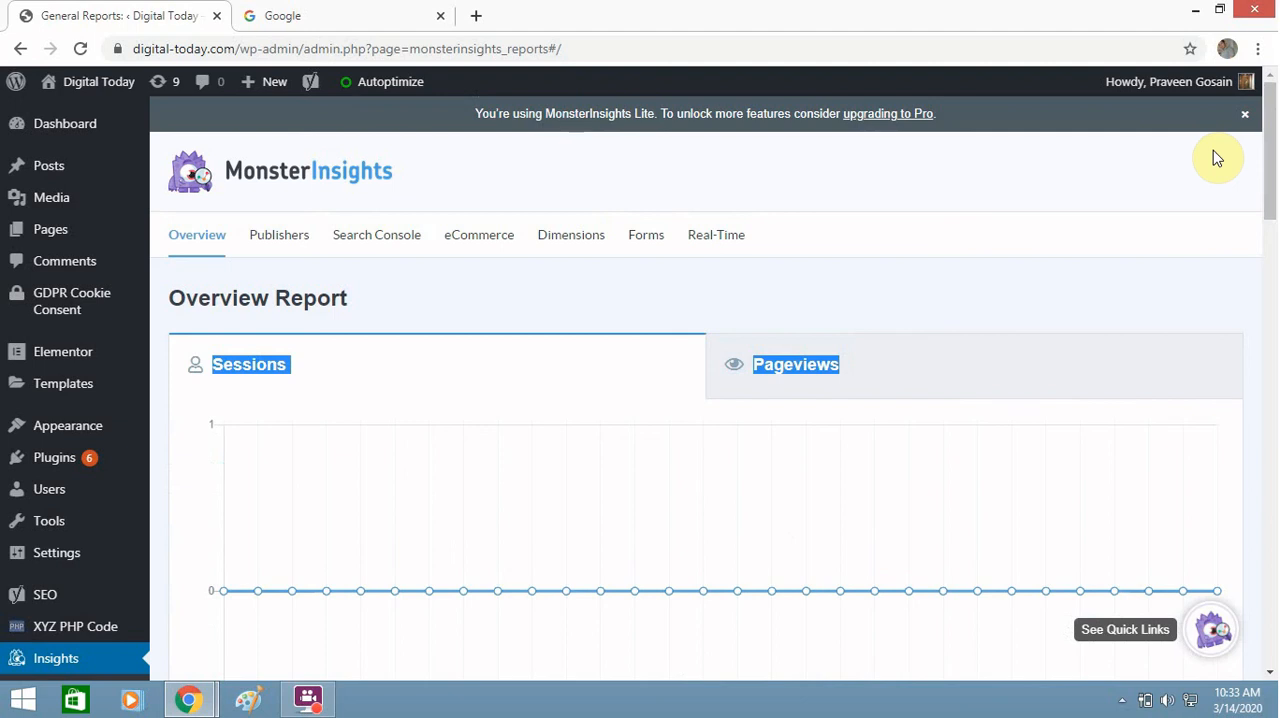